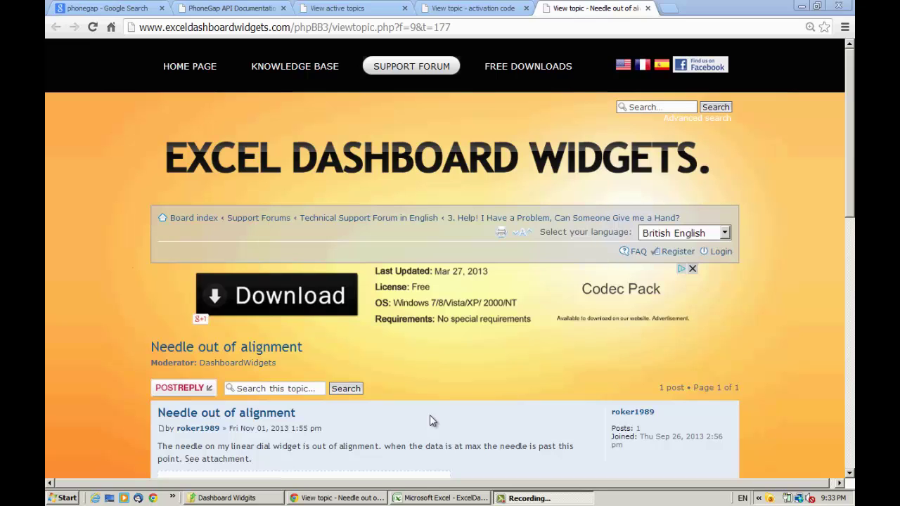
- Scroll the 'Needle out of alignment' forum topic down to the attached gauge image and its caption
click(543, 354)
scroll(451, 282, down, 3)
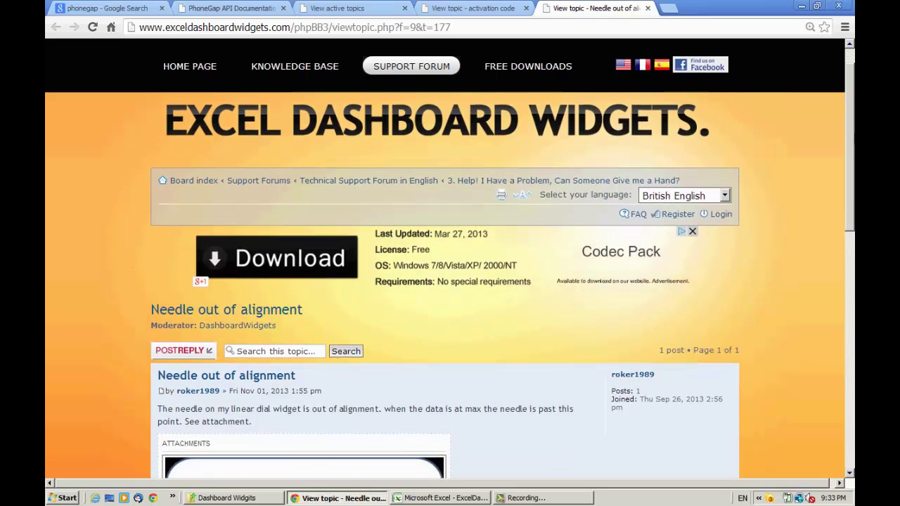
scroll(450, 281, down, 1)
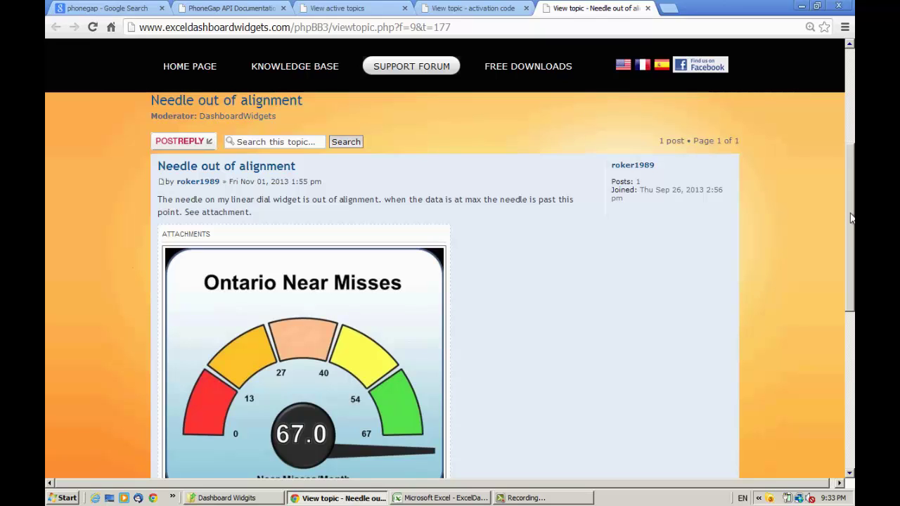
drag(851, 217, 851, 233)
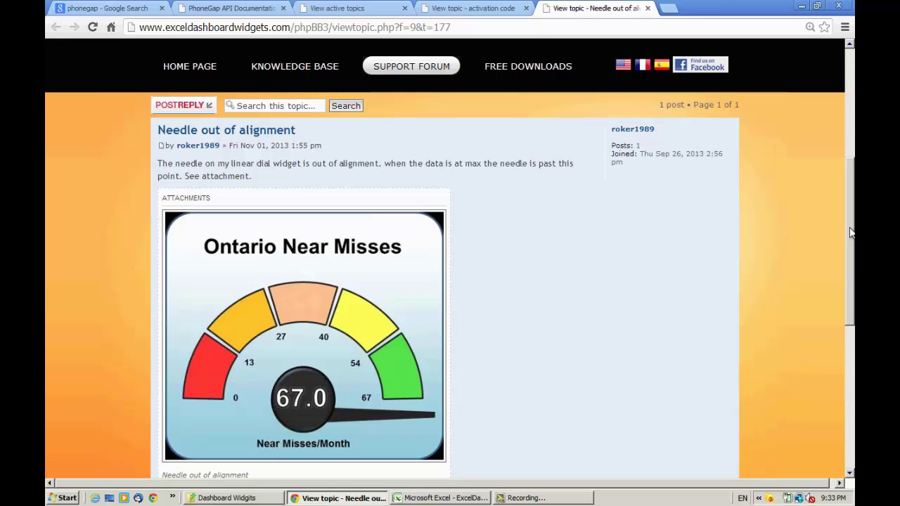
mouse_move(850, 232)
mouse_down()
mouse_move(851, 320)
mouse_move(853, 235)
mouse_up()
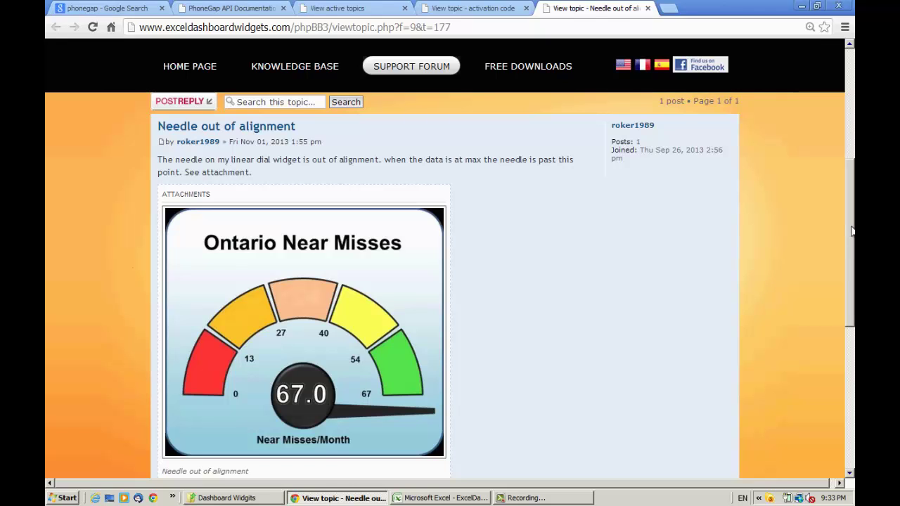
scroll(853, 234, down, 1)
scroll(503, 284, up, 1)
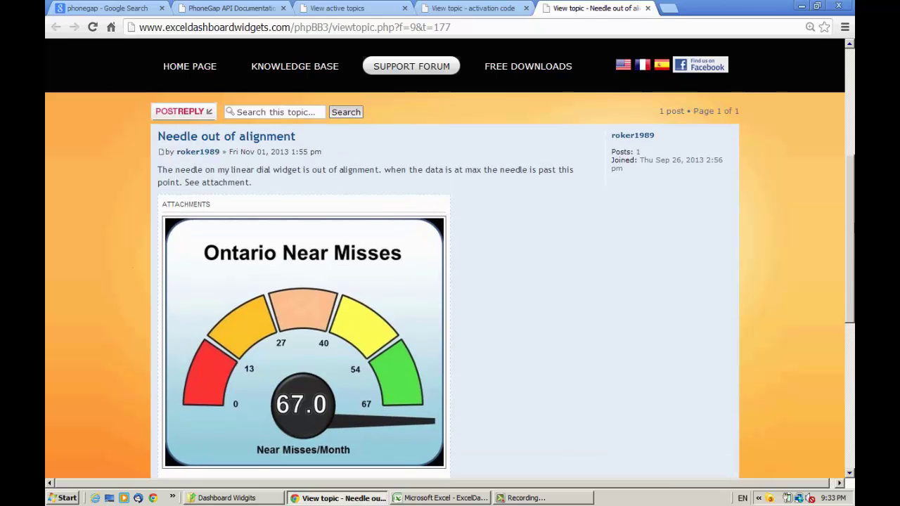
scroll(503, 287, down, 1)
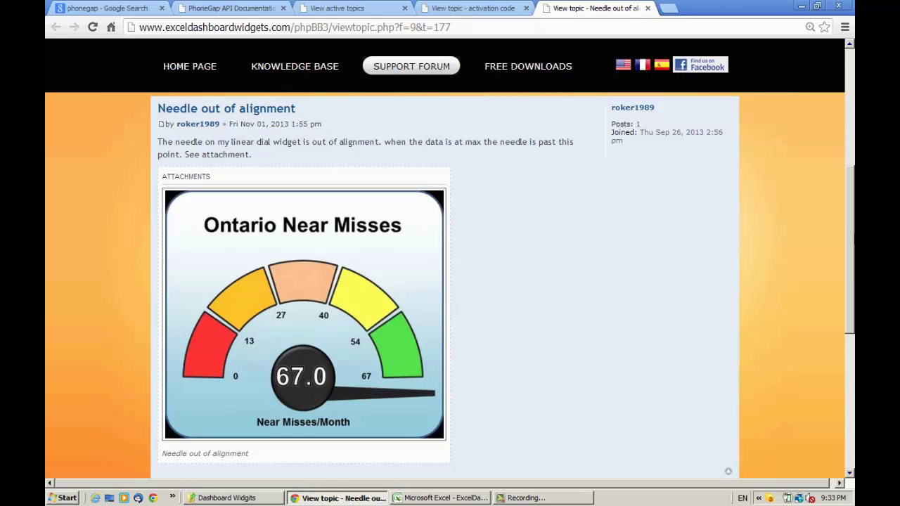
click(439, 498)
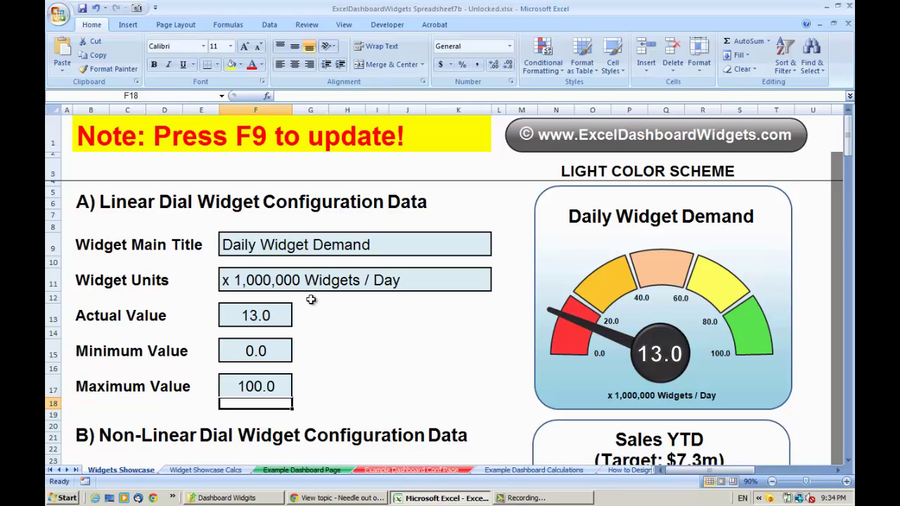
- Change the Widget Units in cell F11 to 'Near misses/month'
click(261, 389)
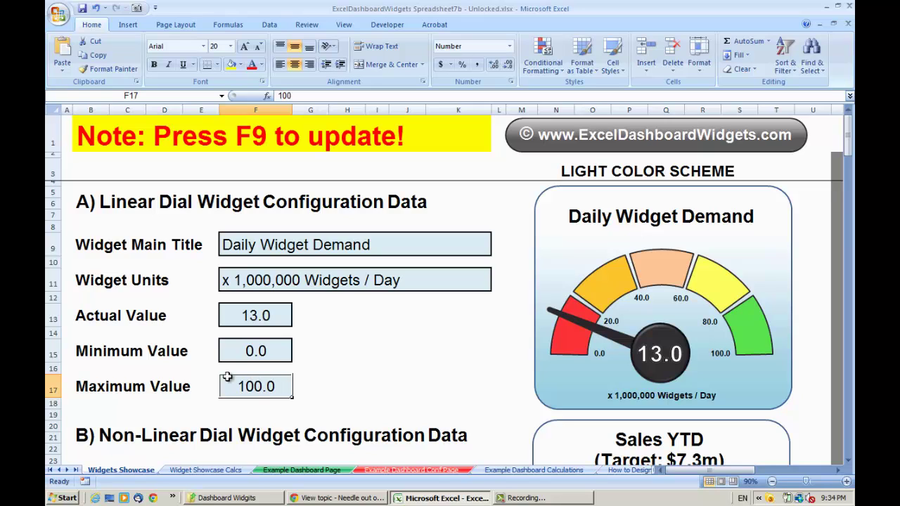
key(alt+Tab)
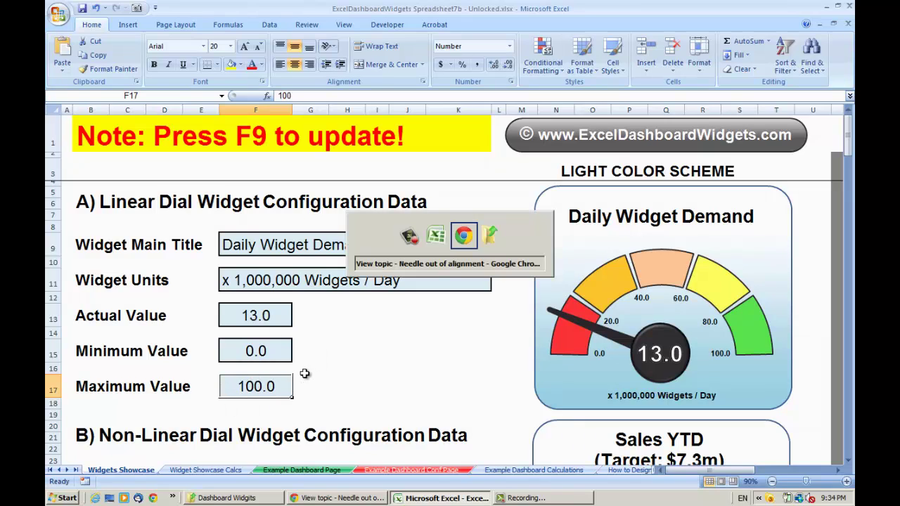
key(alt+Tab)
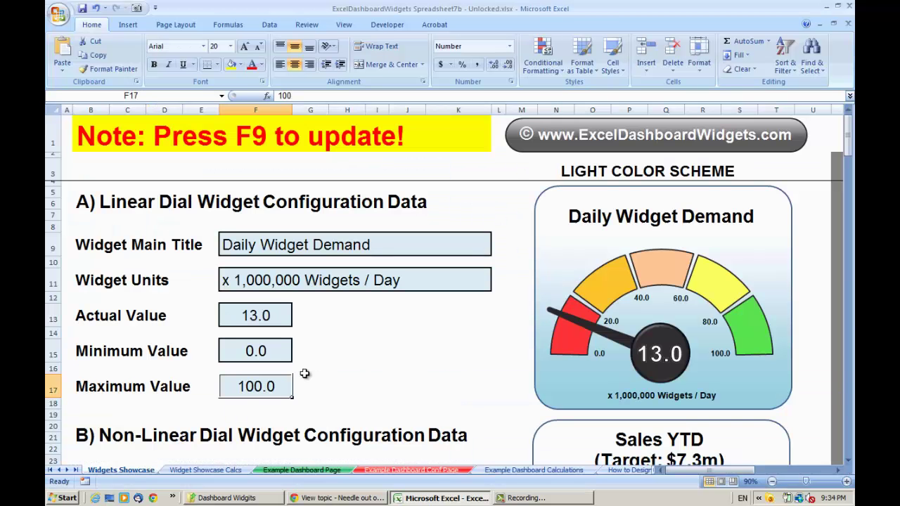
click(241, 280)
text(Near )
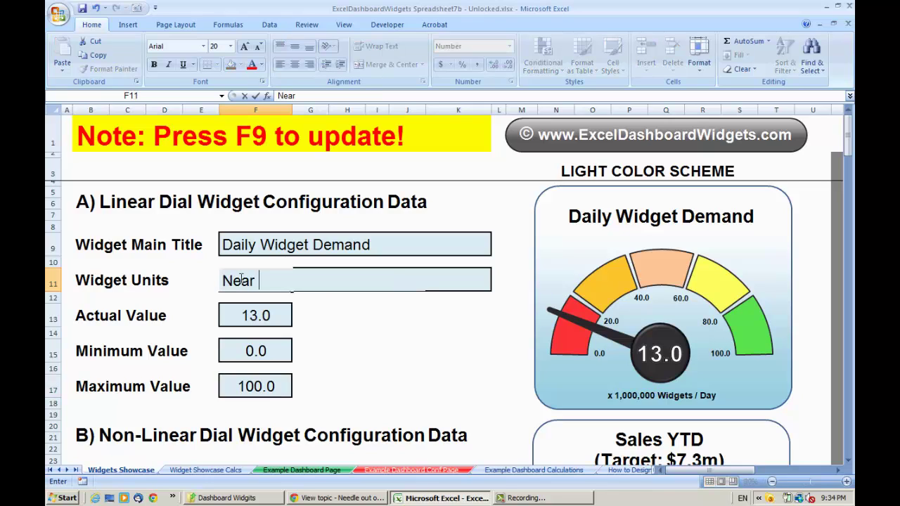
text(misses)
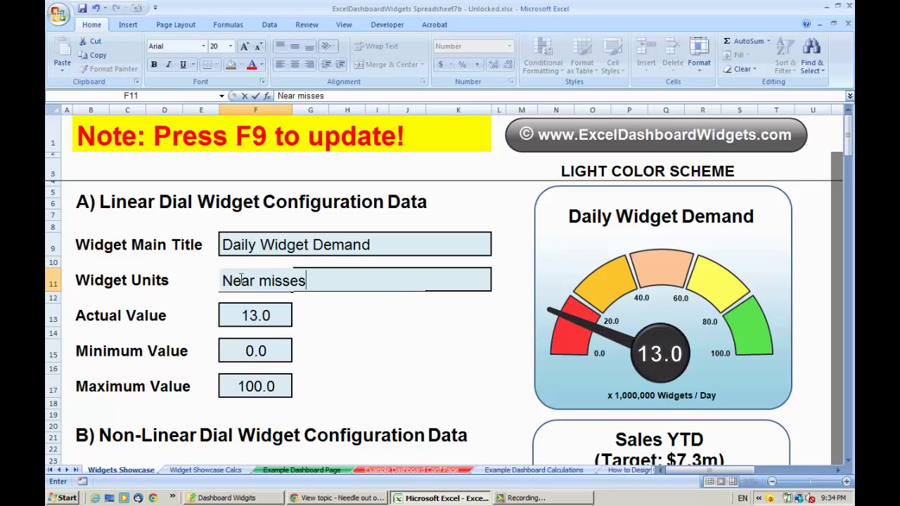
text(/month)
key(Return)
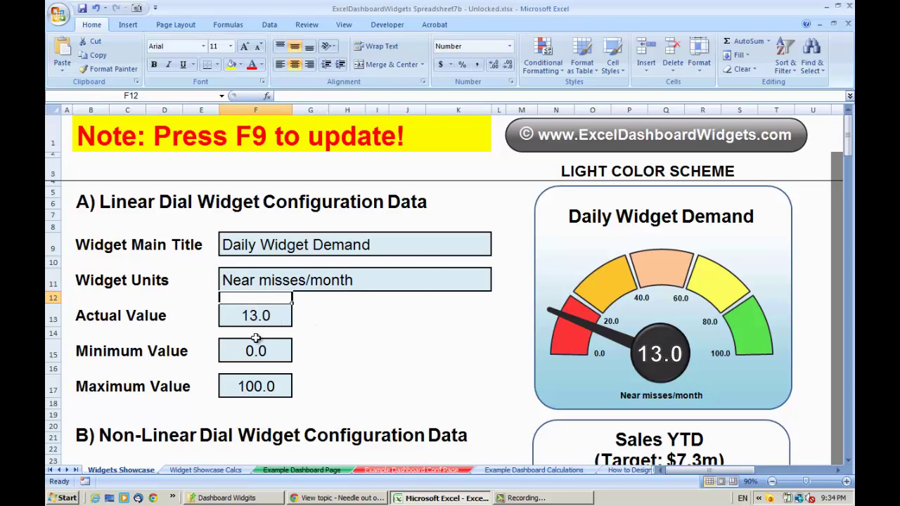
- Set the Maximum Value in F17 to 67 so the dial scale runs 0–67
click(245, 386)
text(67)
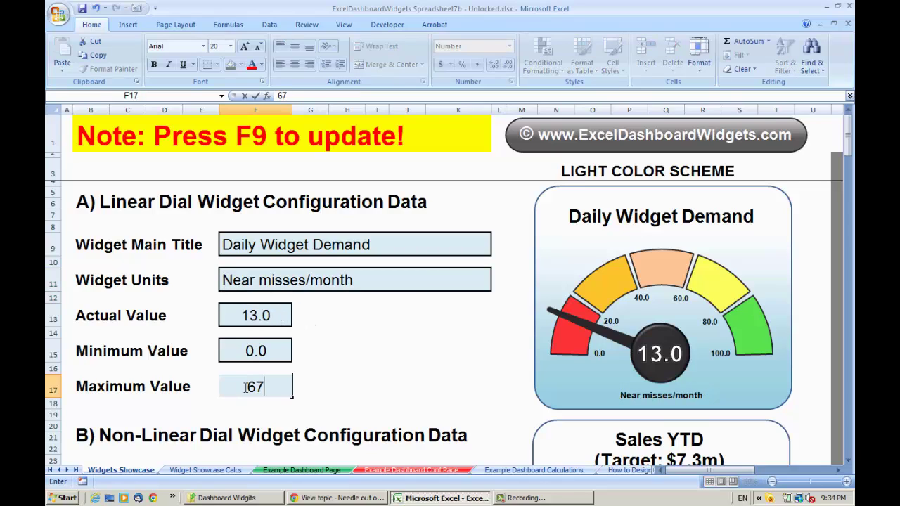
key(Return)
click(402, 387)
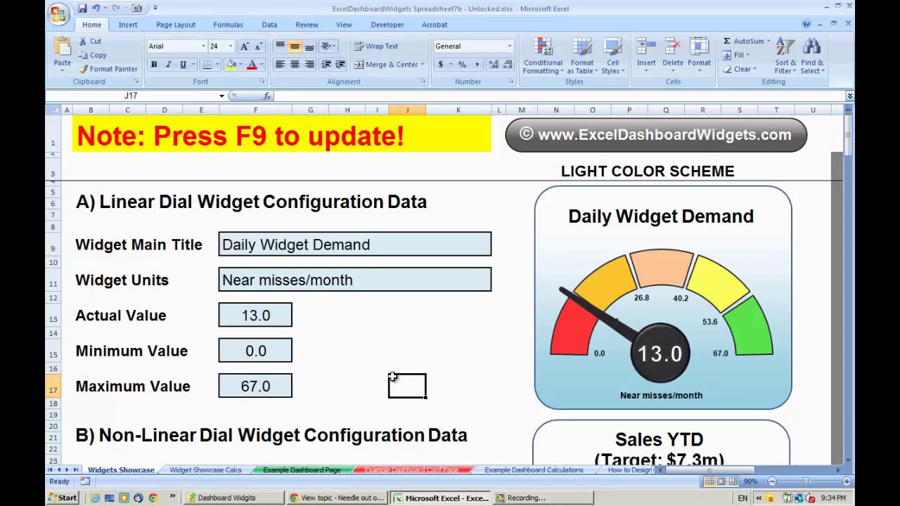
key(alt+Tab)
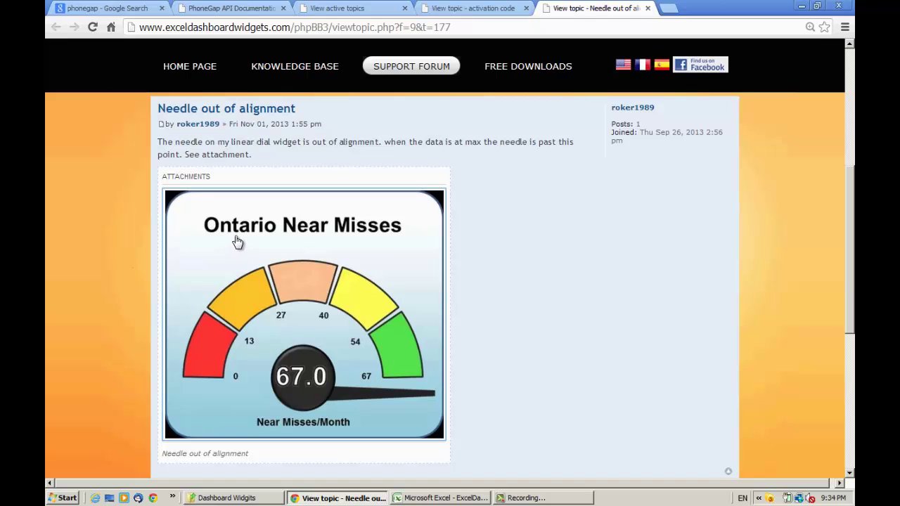
- Enter 'Ontario Near Misses' as the Widget Main Title in cell F9
key(alt+Tab)
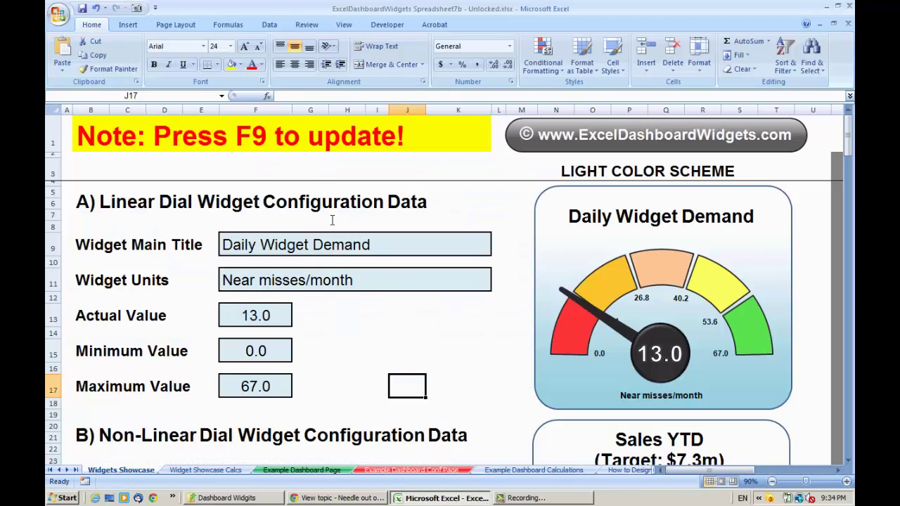
click(268, 246)
text(Ontar)
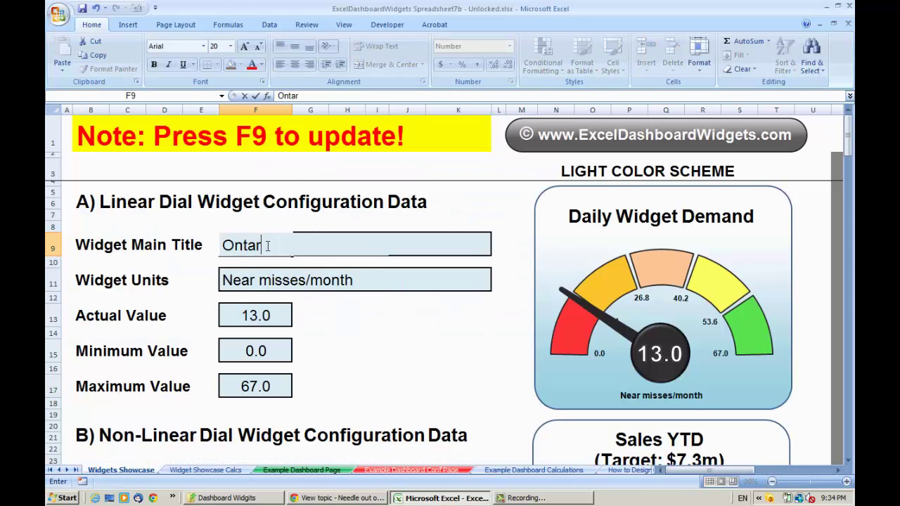
text(io Near Miss)
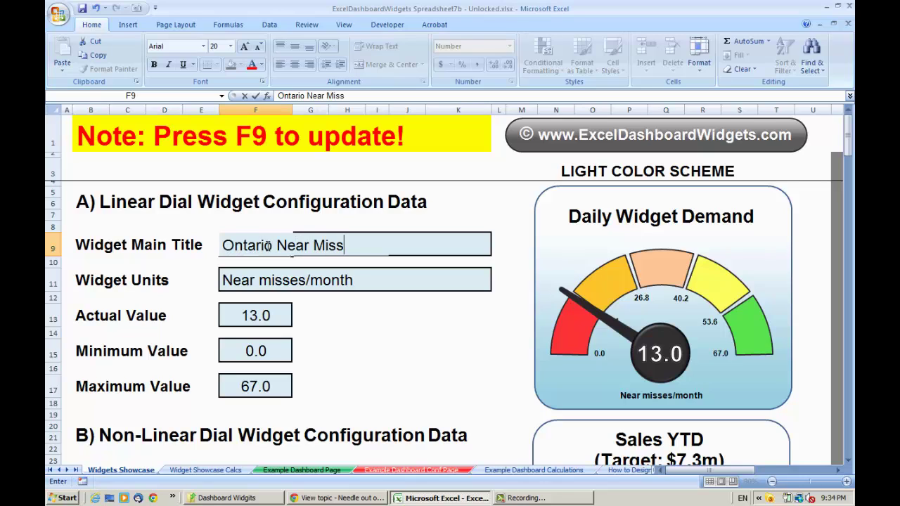
text(es)
key(Return)
click(323, 315)
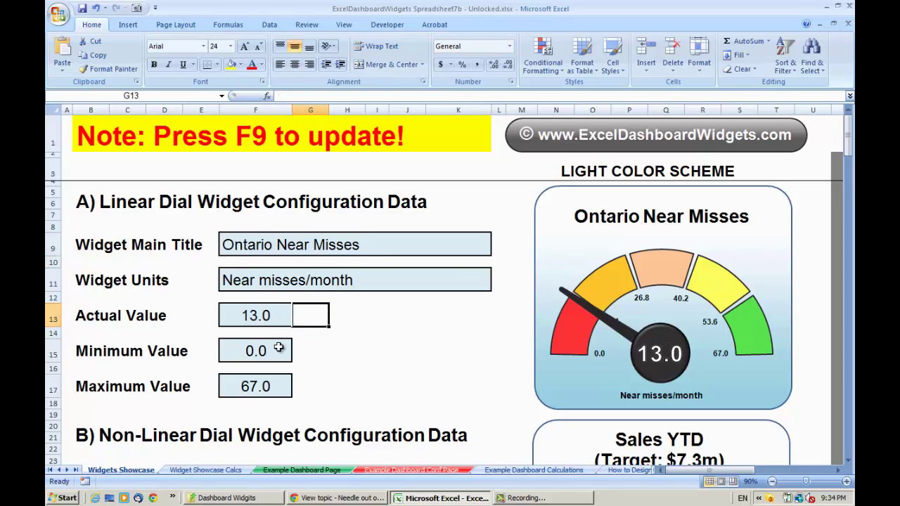
- Try Actual Values 67 and 45 in F13, then settle on 0 so the needle rests at zero
click(254, 313)
text(67)
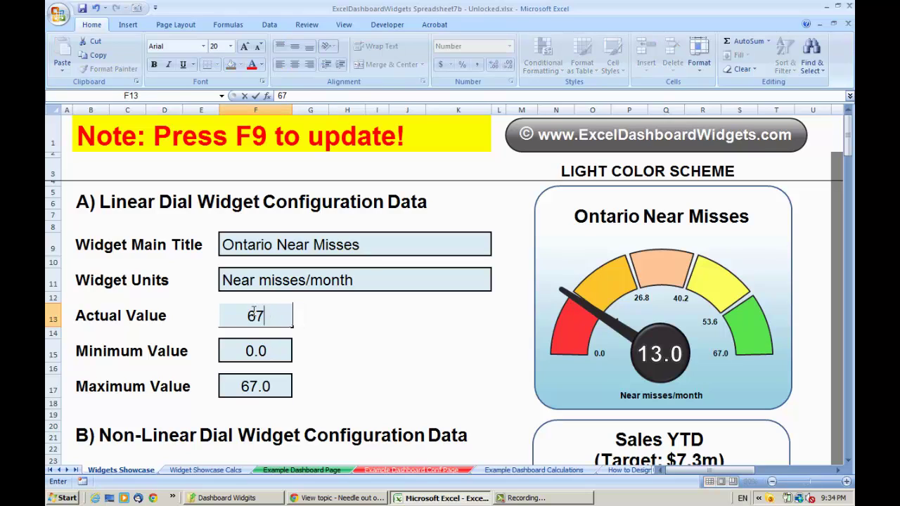
key(Return)
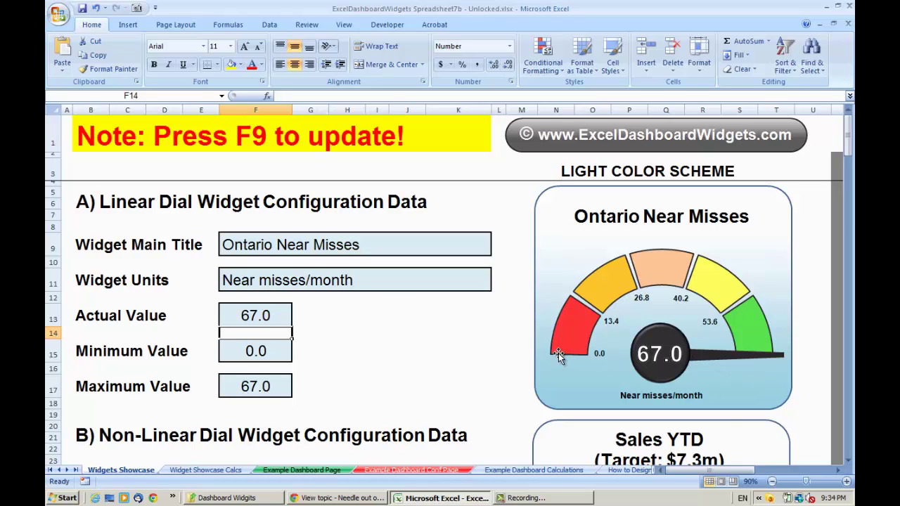
click(281, 318)
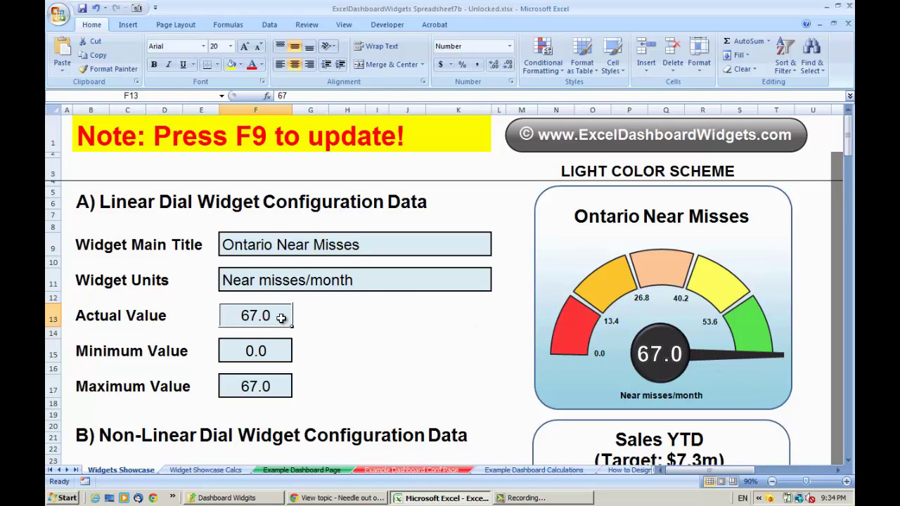
text(45)
key(Return)
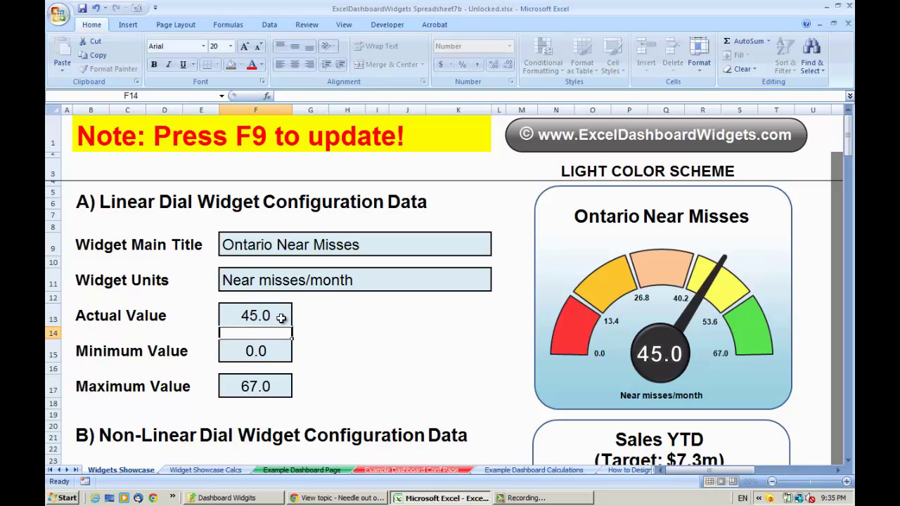
click(280, 314)
text(0)
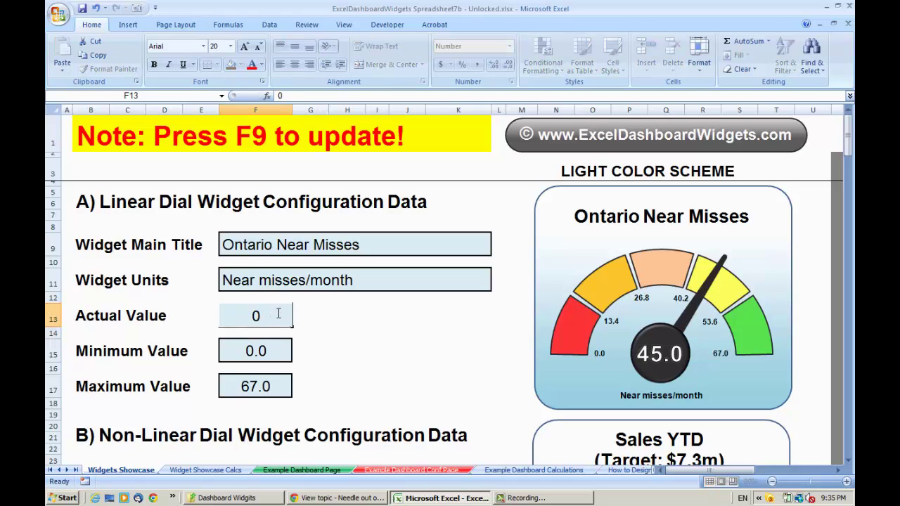
key(Return)
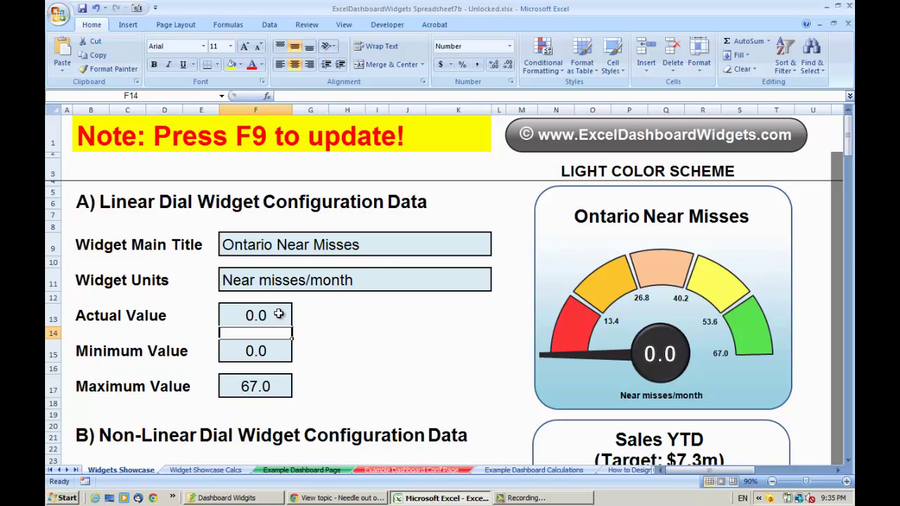
- With H15 active, open the Selection Pane from Home > Find & Select
click(341, 350)
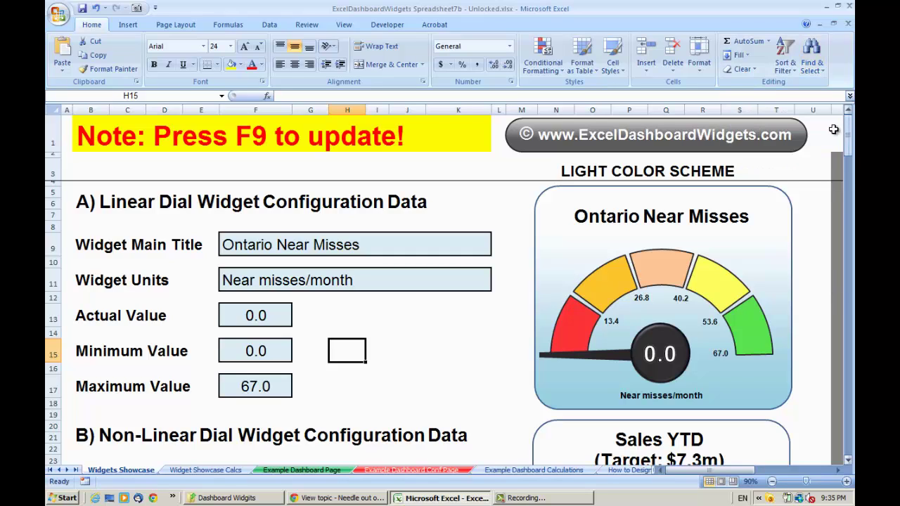
click(812, 63)
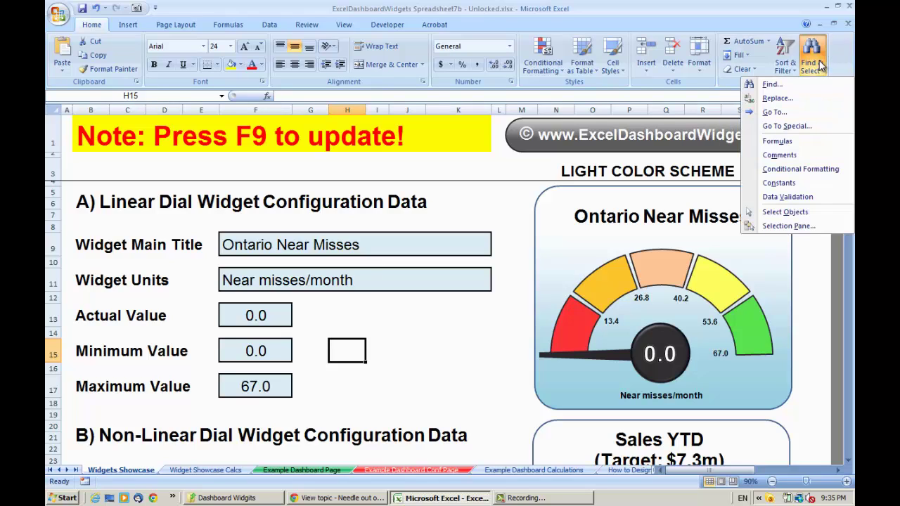
click(783, 225)
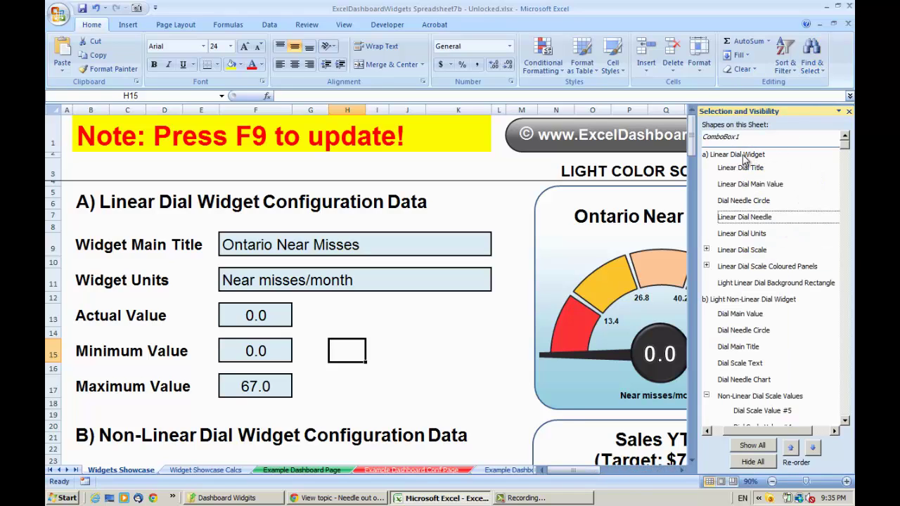
drag(593, 475, 605, 477)
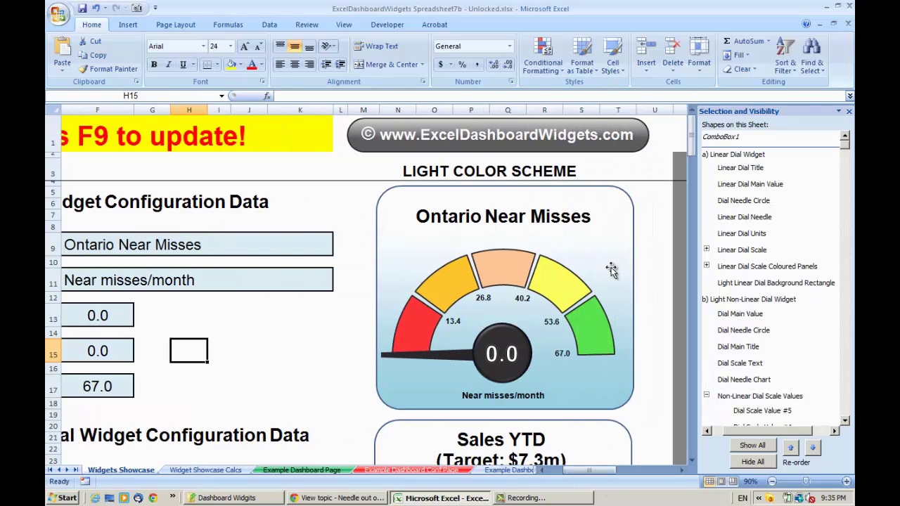
click(734, 154)
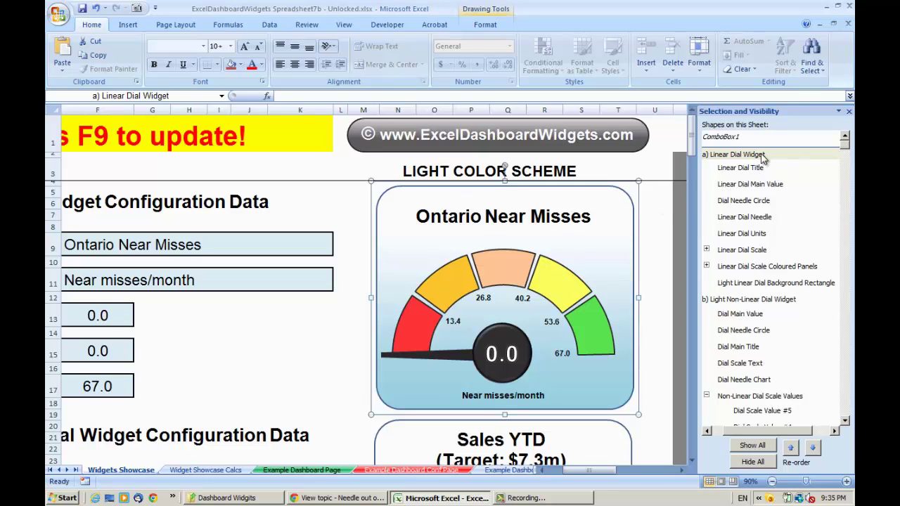
click(746, 171)
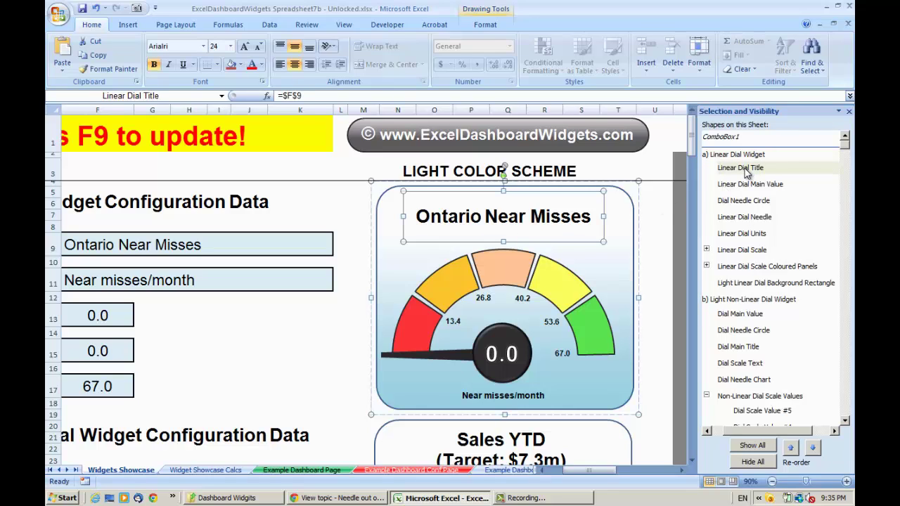
click(742, 187)
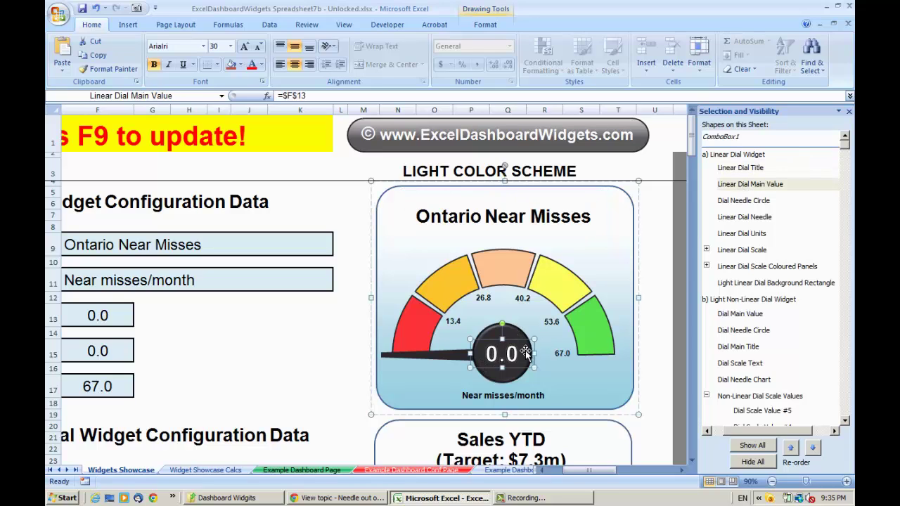
click(750, 201)
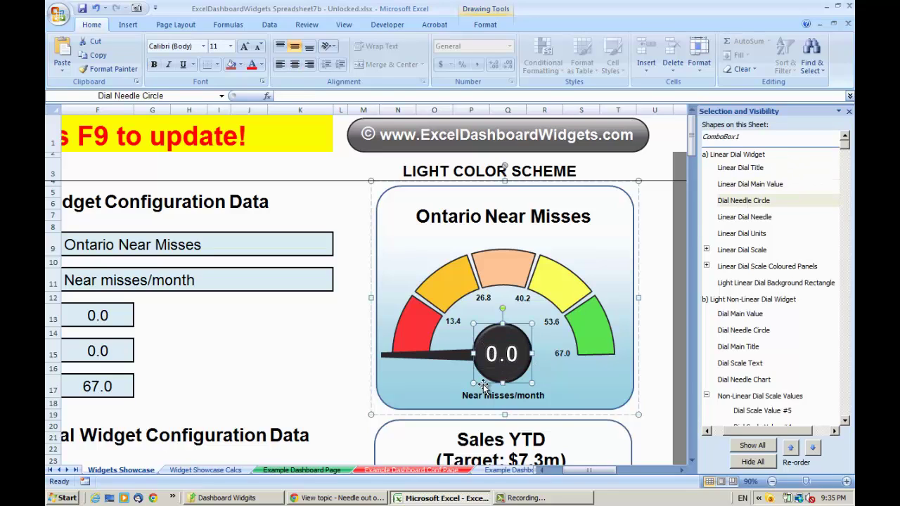
click(740, 220)
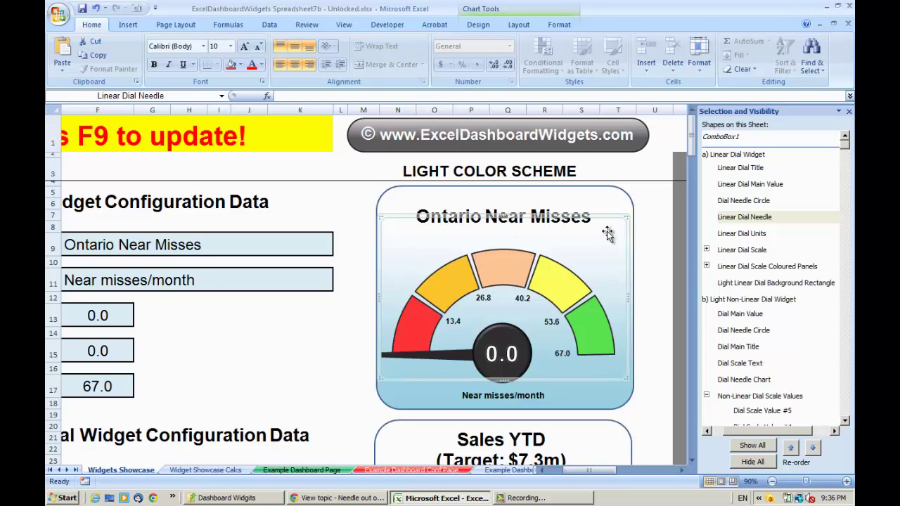
click(747, 237)
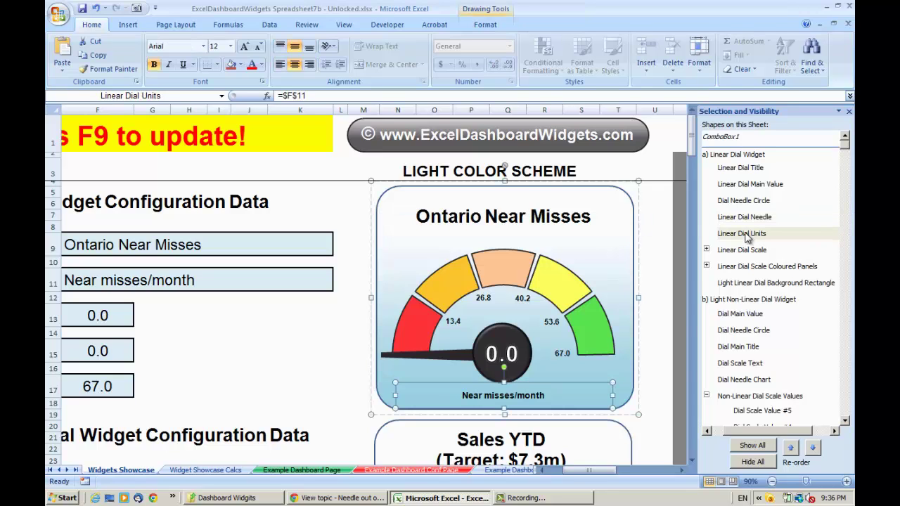
- Enter 67 as the Actual Value in F13 so the dial reads its 67.0 maximum
key(Escape)
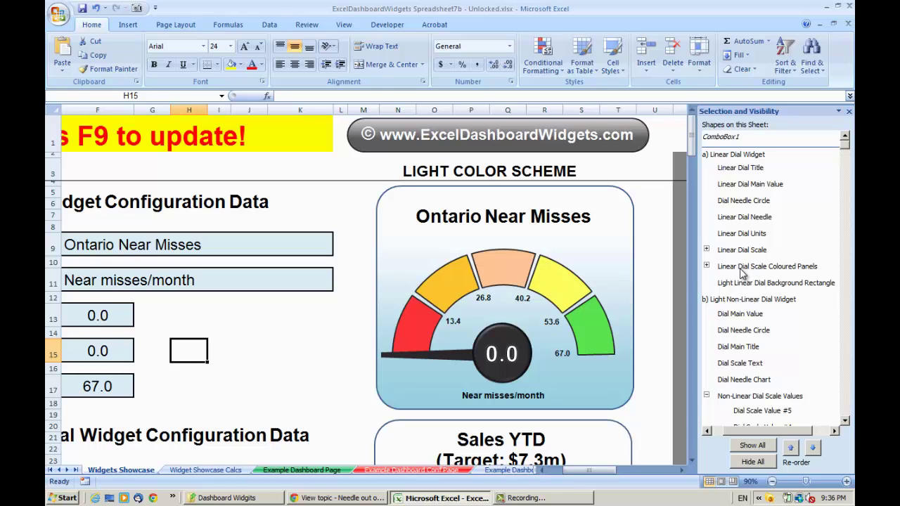
click(175, 384)
key(Left)
key(Left)
key(Left)
key(Left)
key(Left)
key(Left)
key(Left)
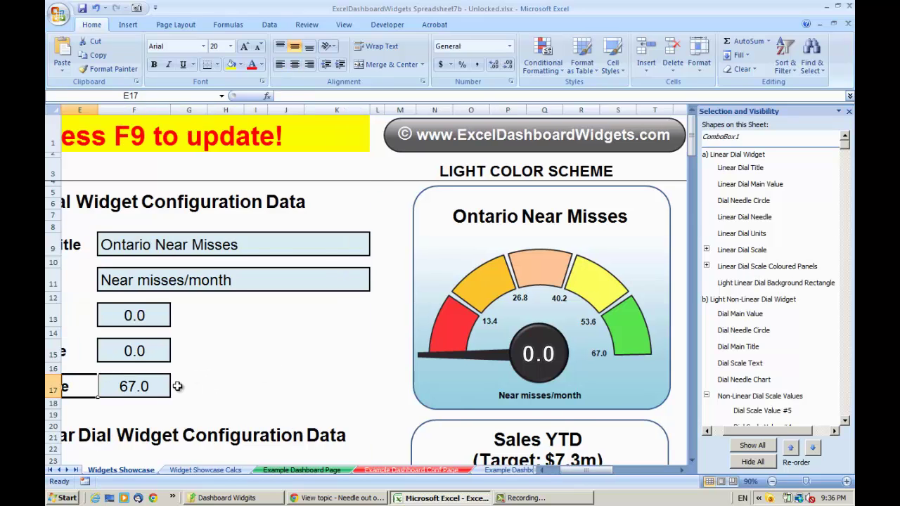
key(Up)
key(Up)
key(Up)
key(Up)
key(Right)
key(Right)
key(Right)
key(Right)
key(Right)
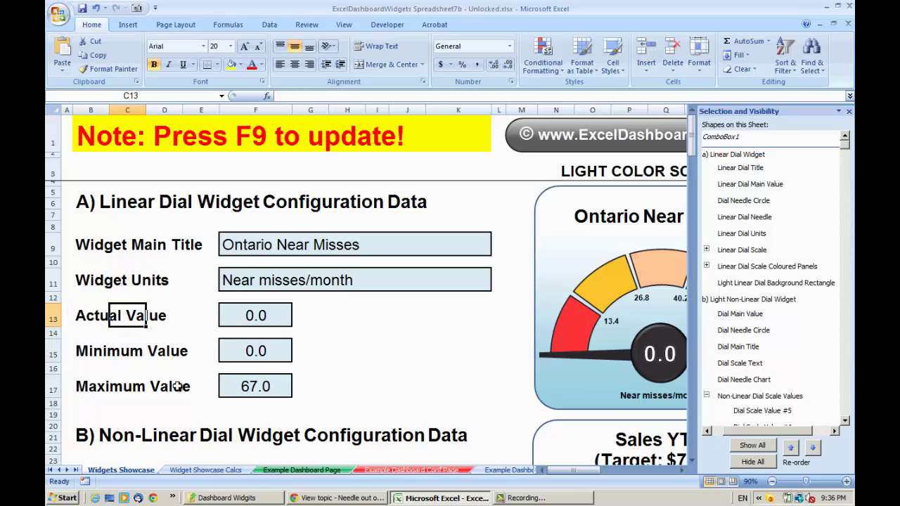
text(67)
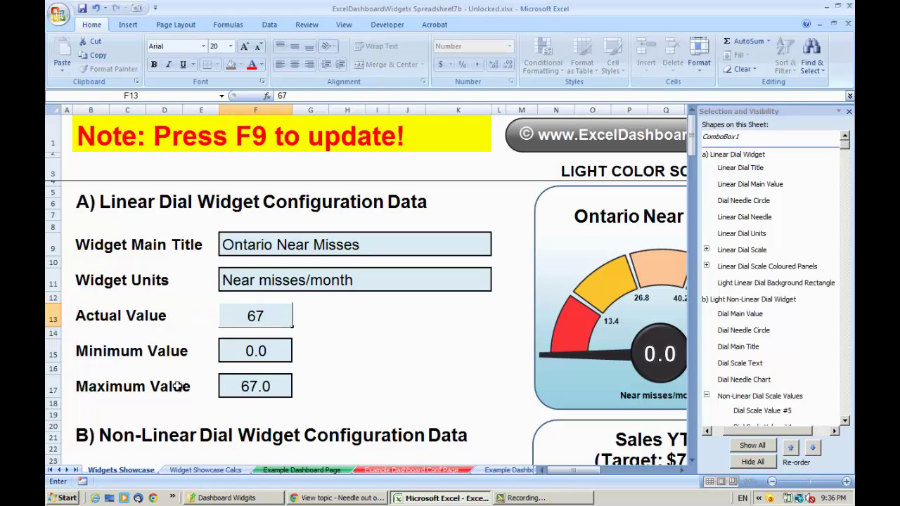
key(Return)
drag(583, 470, 603, 475)
drag(596, 476, 593, 477)
key(alt+Tab)
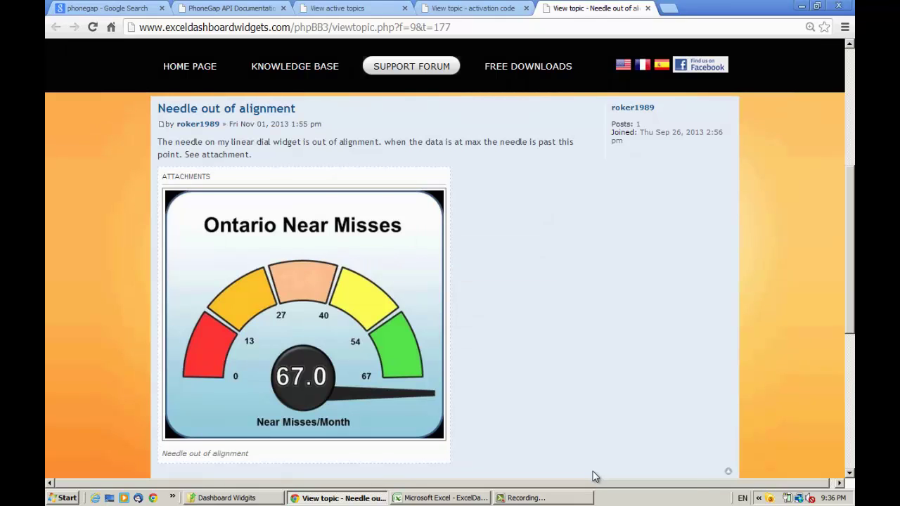
- Return to the Excel workbook after viewing the forum's overshooting 67.0 gauge
key(alt+Tab)
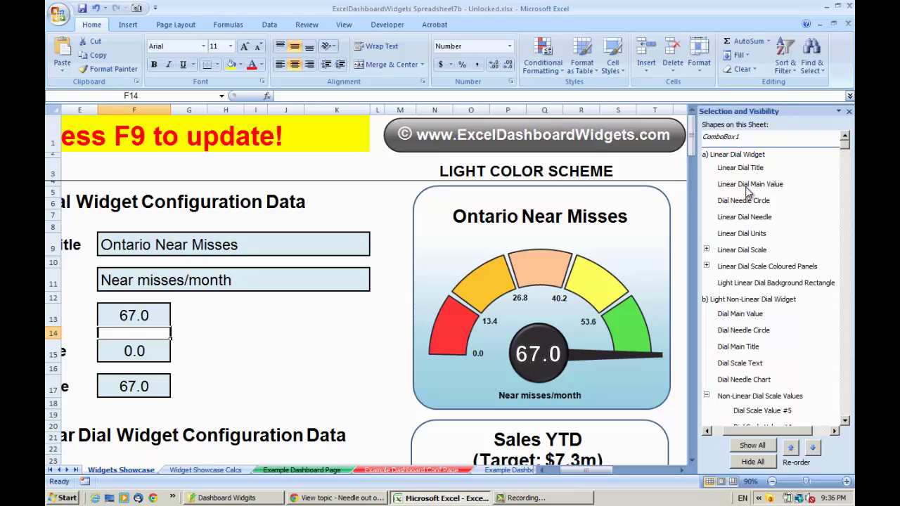
- Select the Linear Dial Needle chart's series and plot area, comparing it with the forum image
click(743, 219)
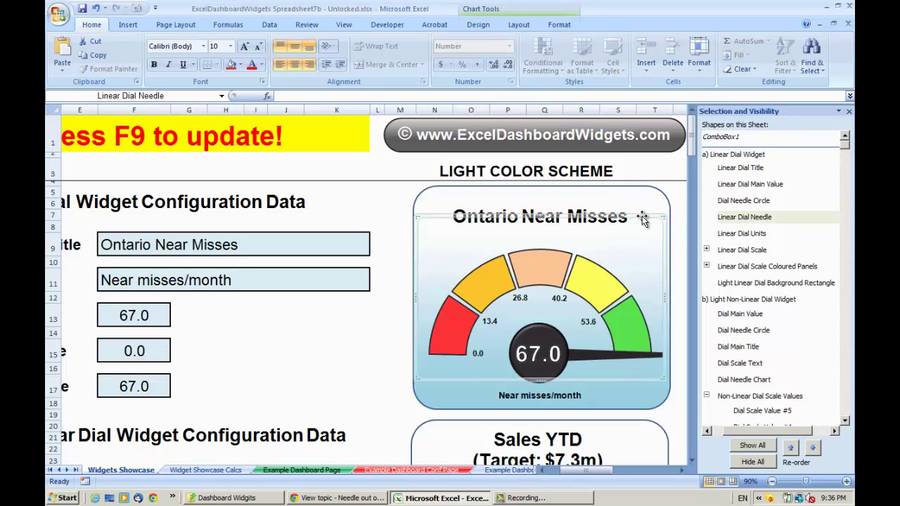
key(Down)
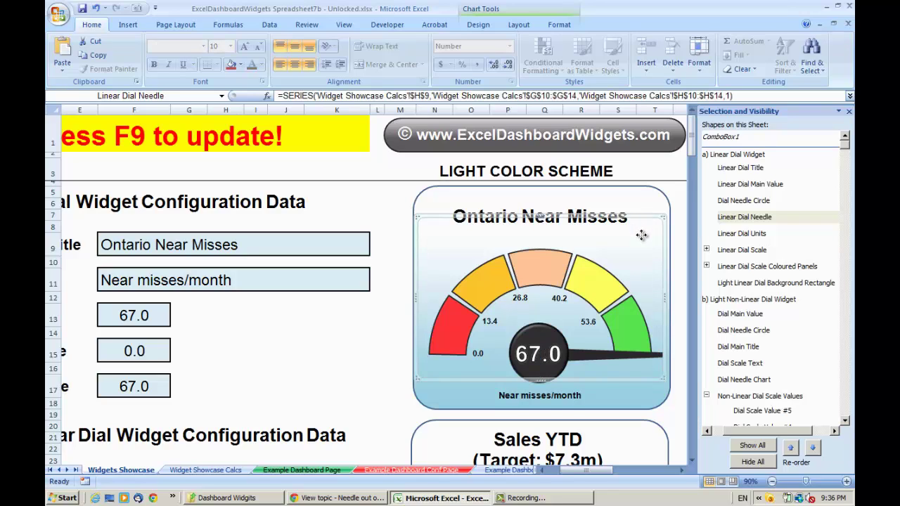
click(641, 235)
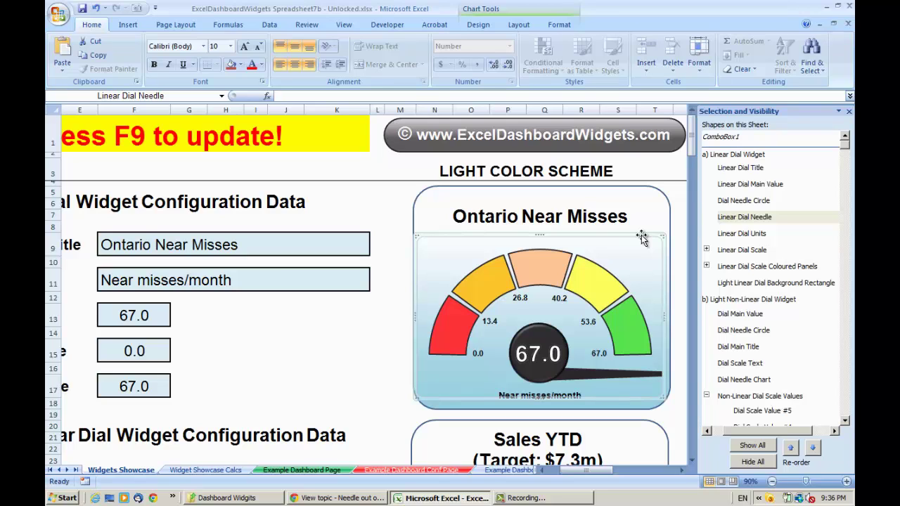
key(alt+Tab)
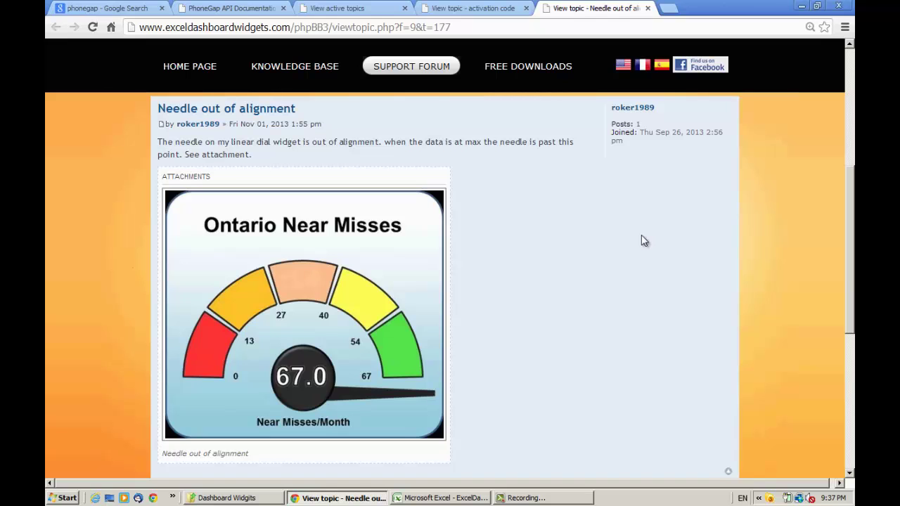
key(alt+Tab)
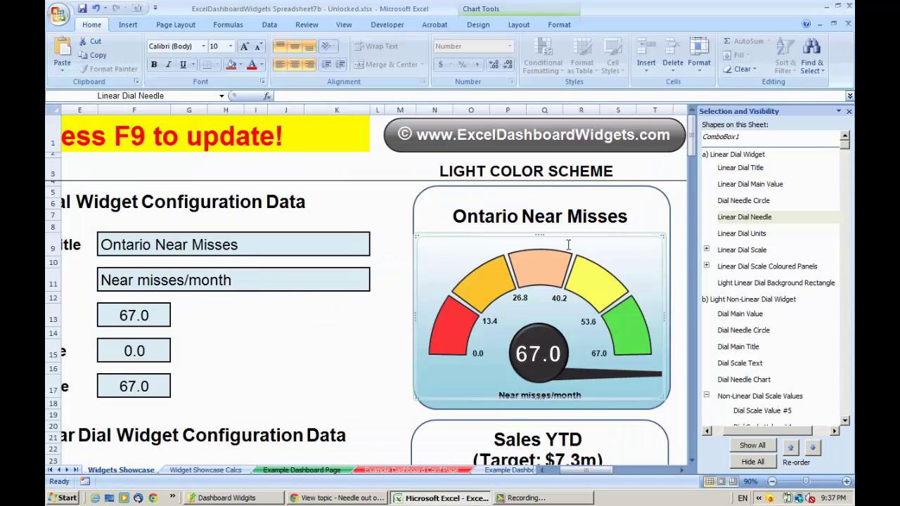
click(339, 331)
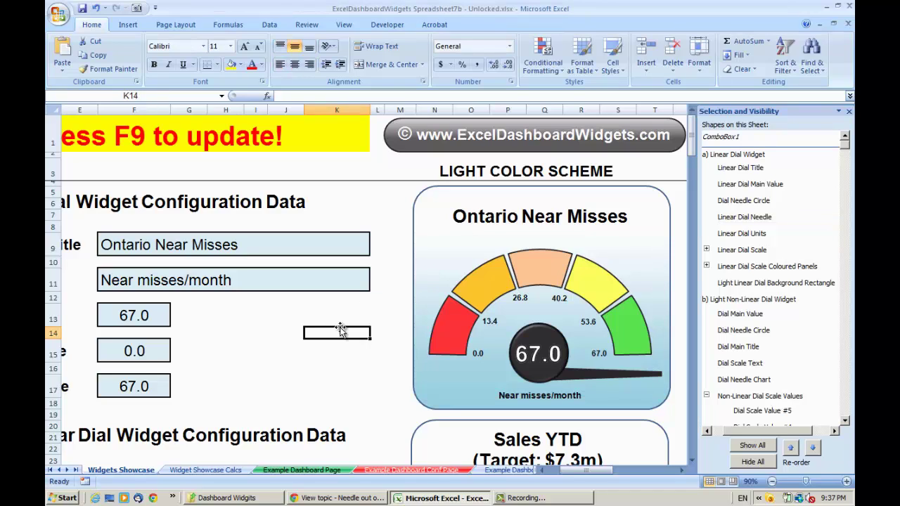
click(415, 207)
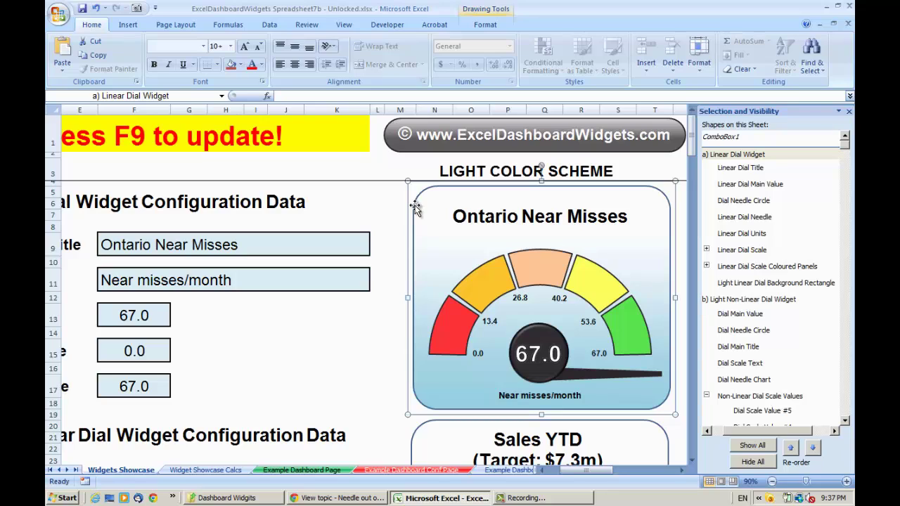
click(825, 65)
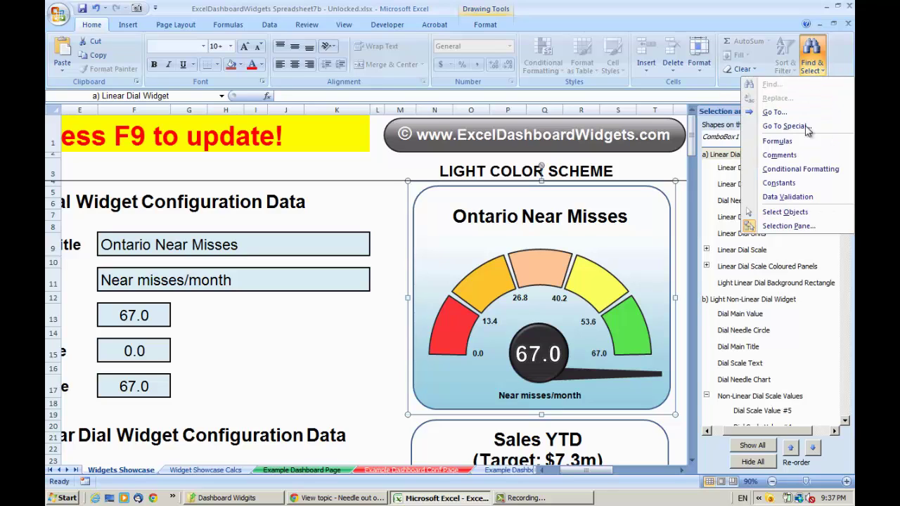
click(787, 226)
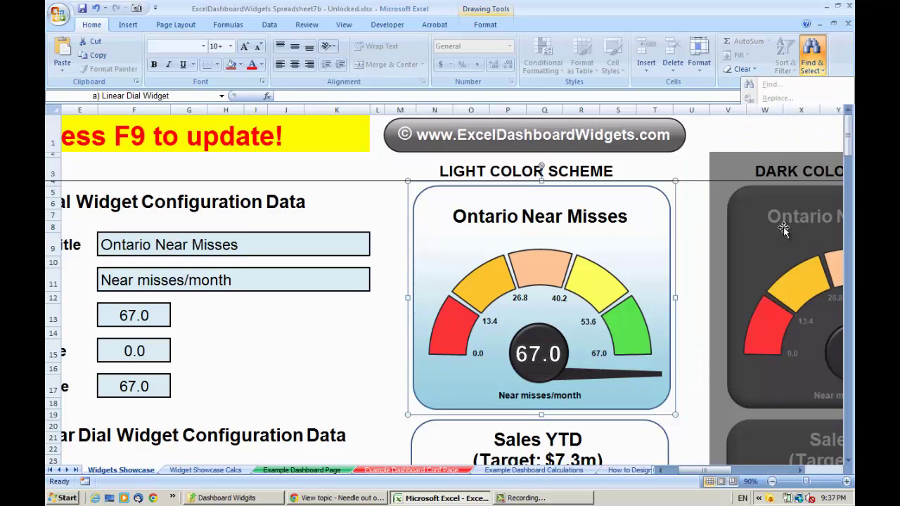
click(824, 64)
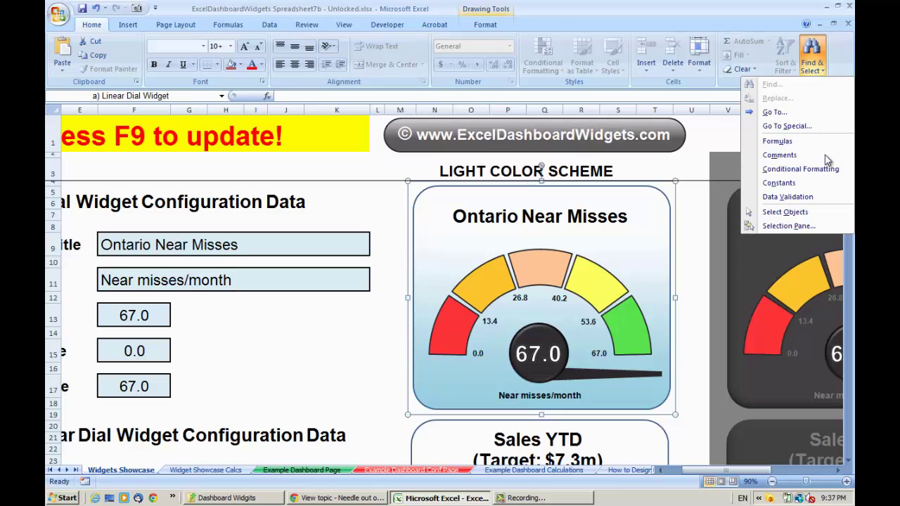
click(789, 226)
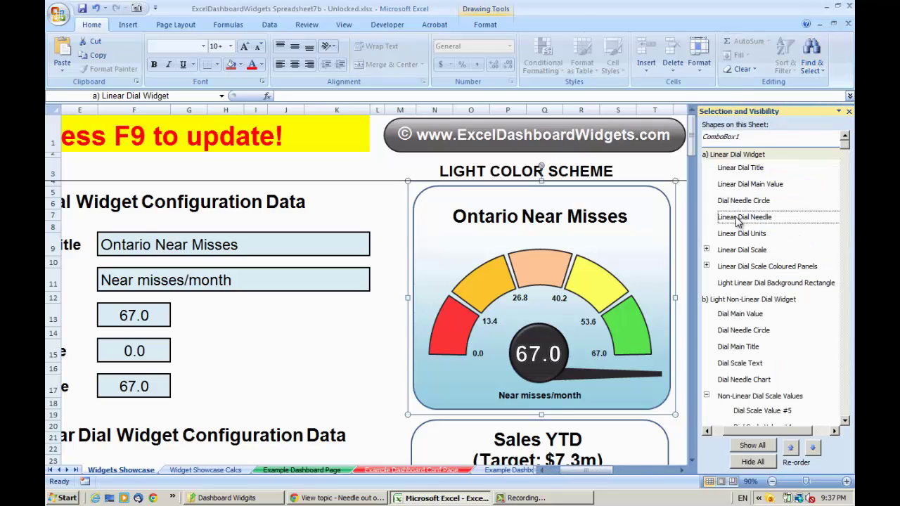
- Drag the Linear Dial Needle chart upward until the needle points exactly at 67
click(737, 220)
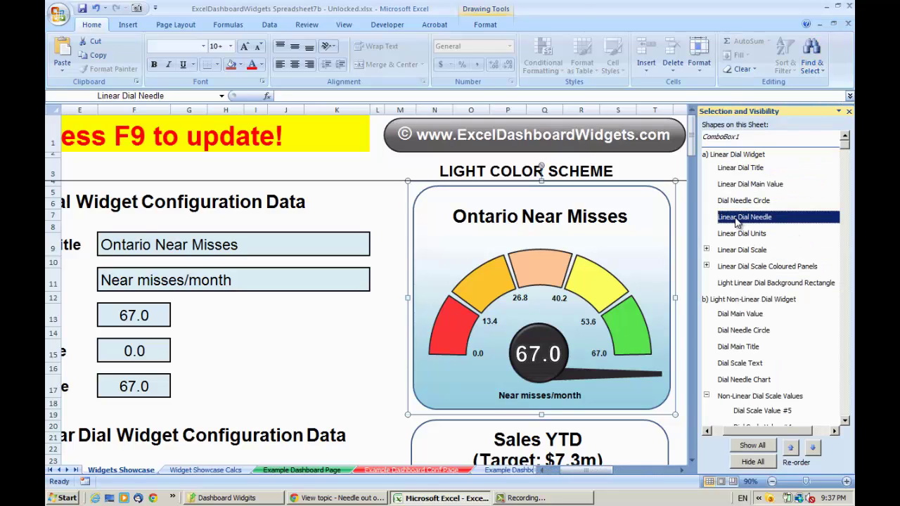
click(636, 234)
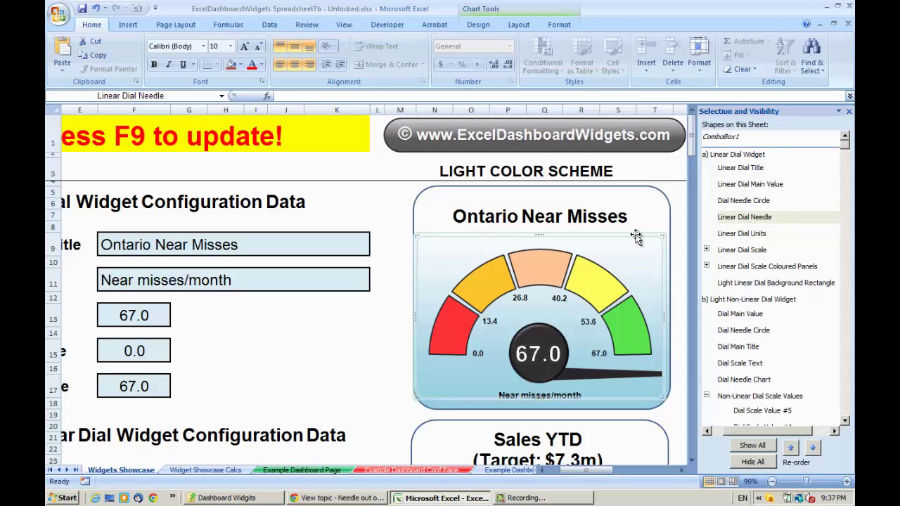
drag(636, 234, 636, 220)
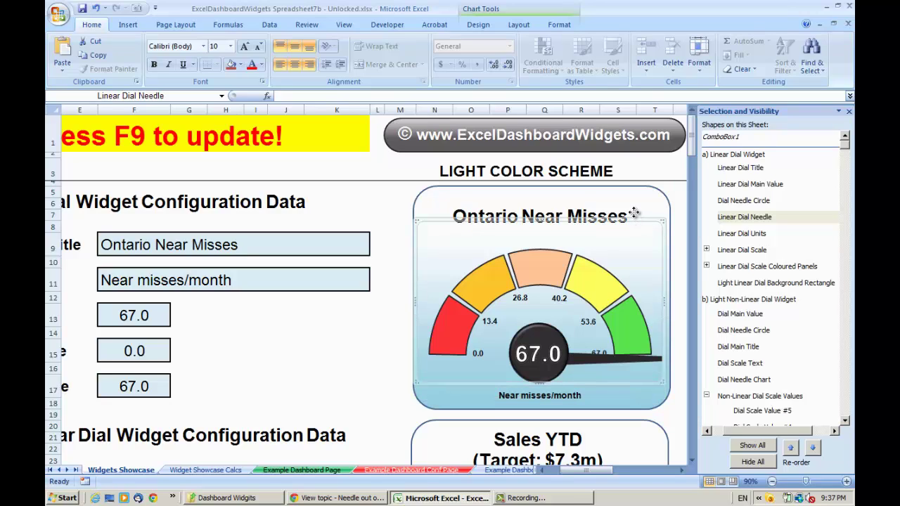
drag(634, 212, 635, 216)
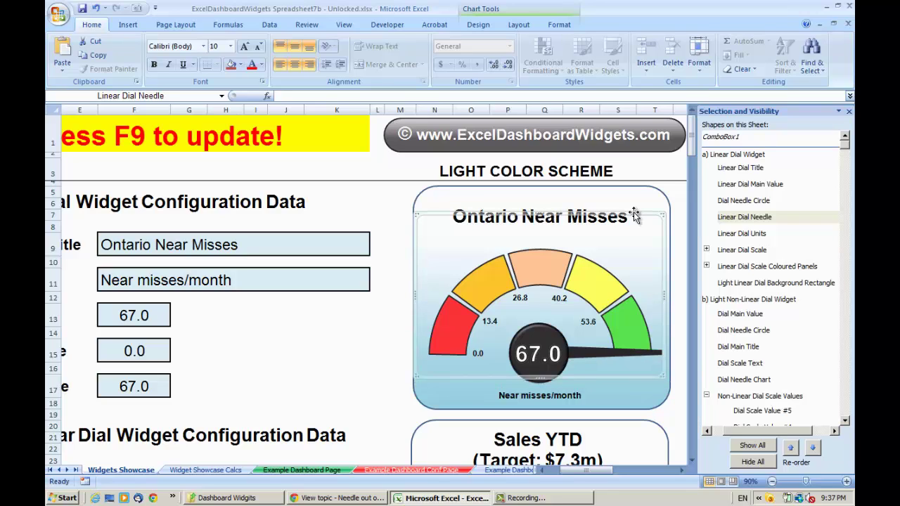
click(346, 339)
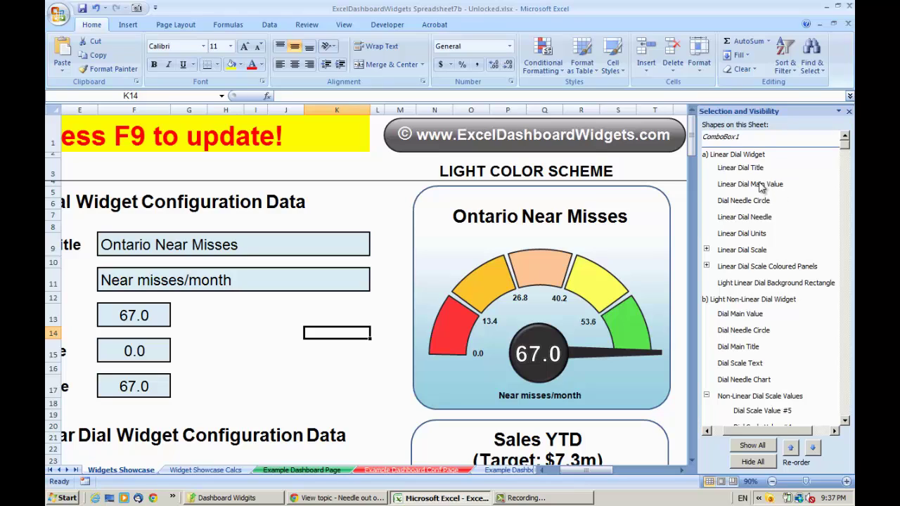
- Expand the Linear Dial Scale and Coloured Panels groups and select Dial Needle Circle
click(707, 250)
click(706, 363)
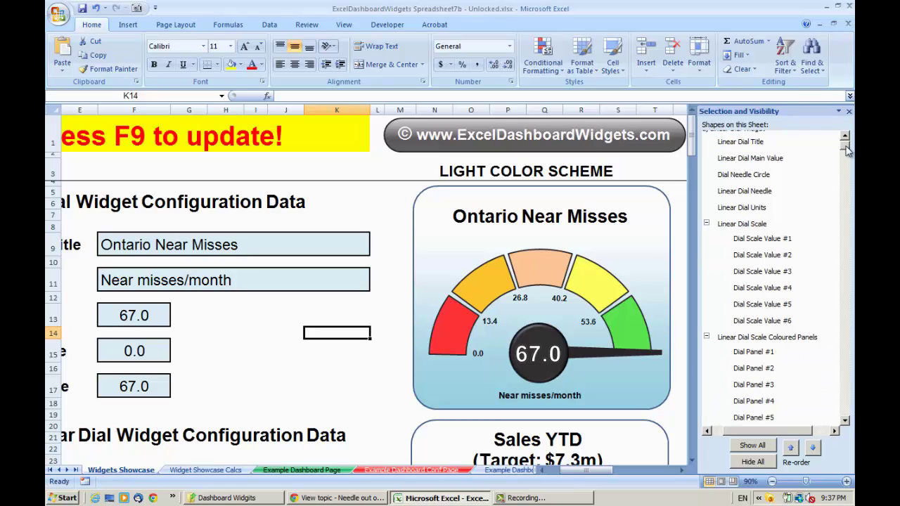
scroll(848, 149, up, 2)
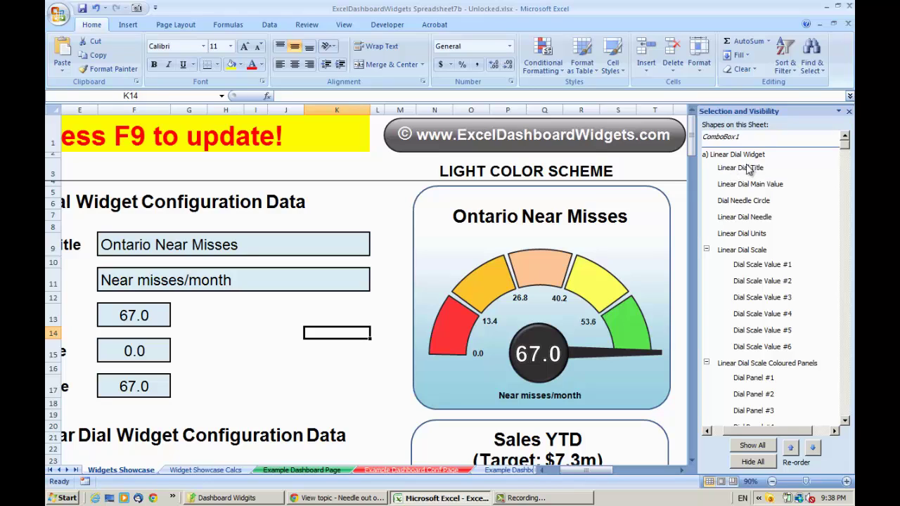
click(738, 203)
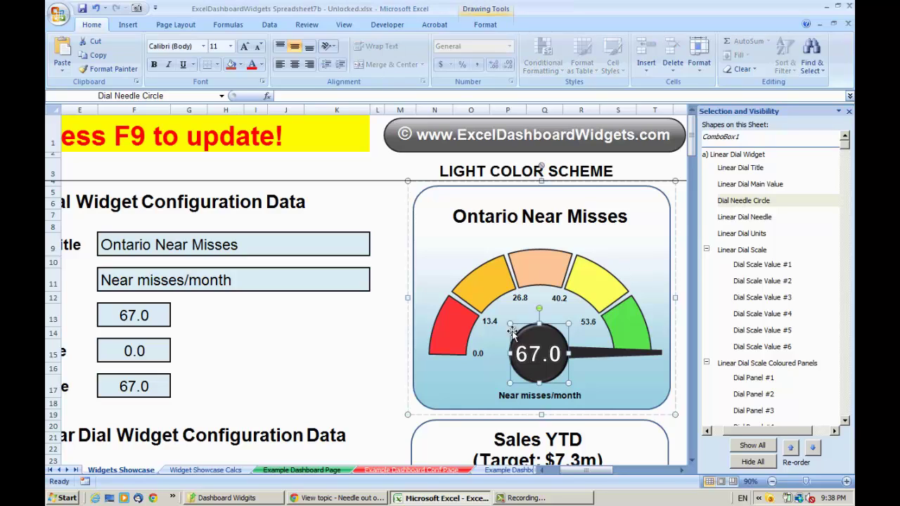
- Send the Dial Needle Circle back five layers, behind the dial scale, coloured panels and gauge background
click(754, 202)
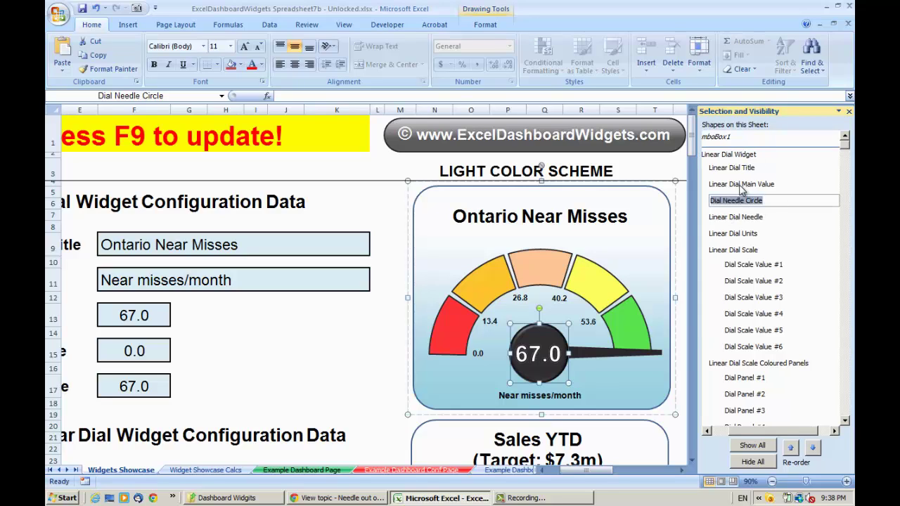
click(740, 187)
click(739, 203)
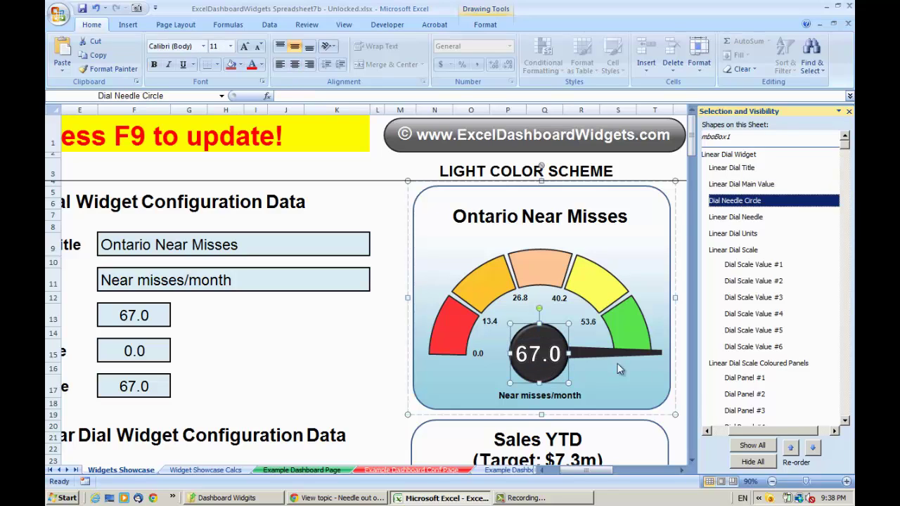
click(813, 448)
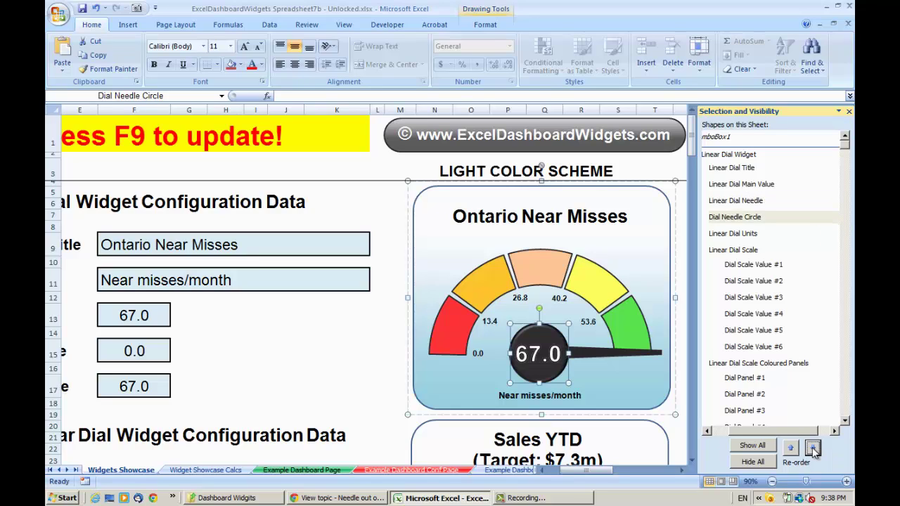
click(813, 448)
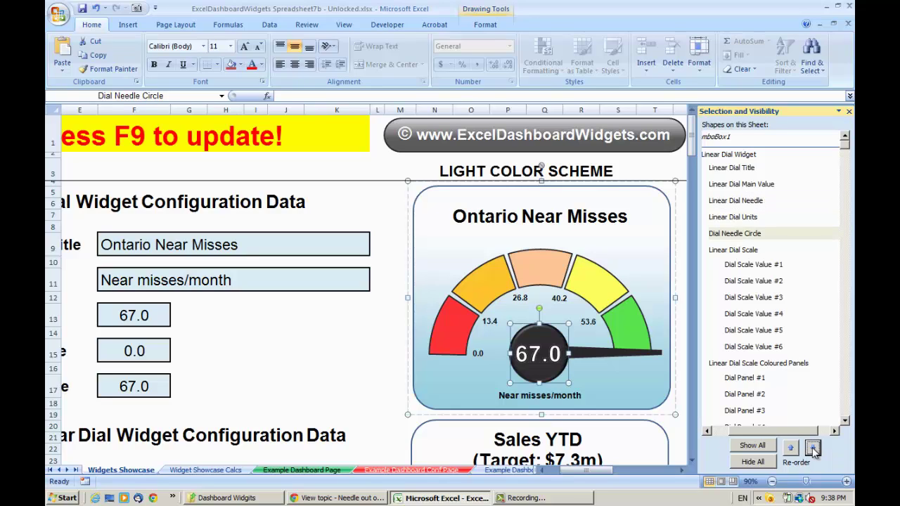
click(813, 448)
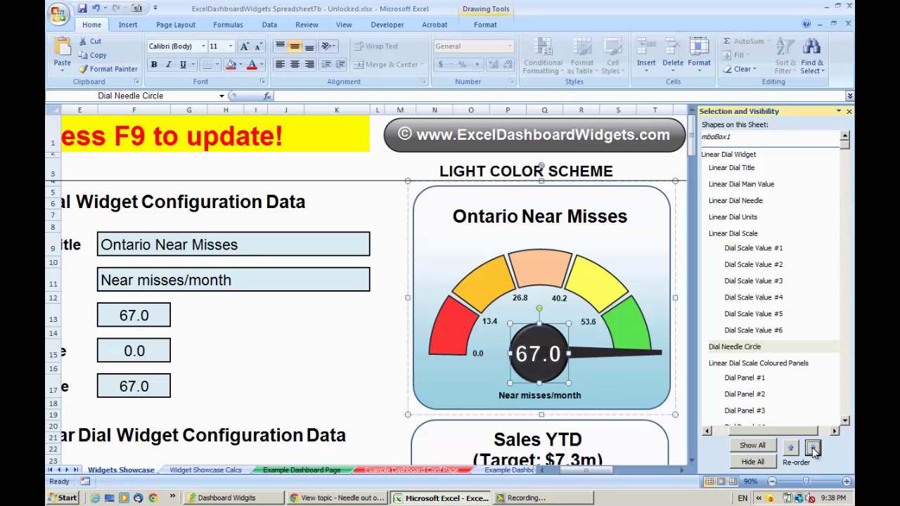
click(813, 448)
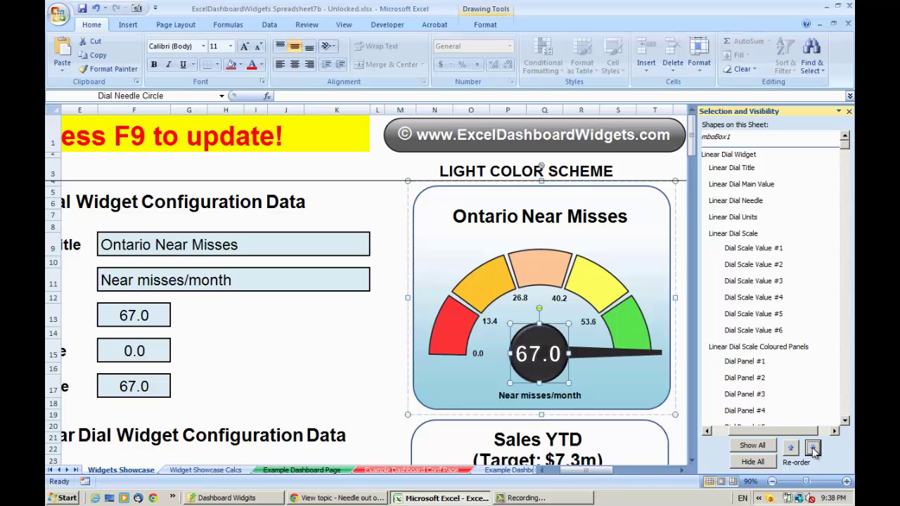
click(813, 448)
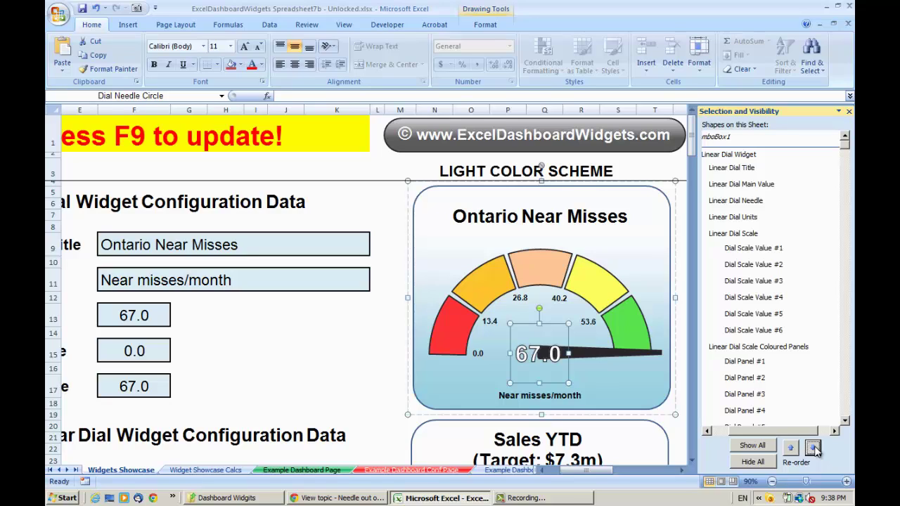
- Bring the Dial Needle Circle forward five layers so it stacks just above the Linear Dial Needle
click(791, 448)
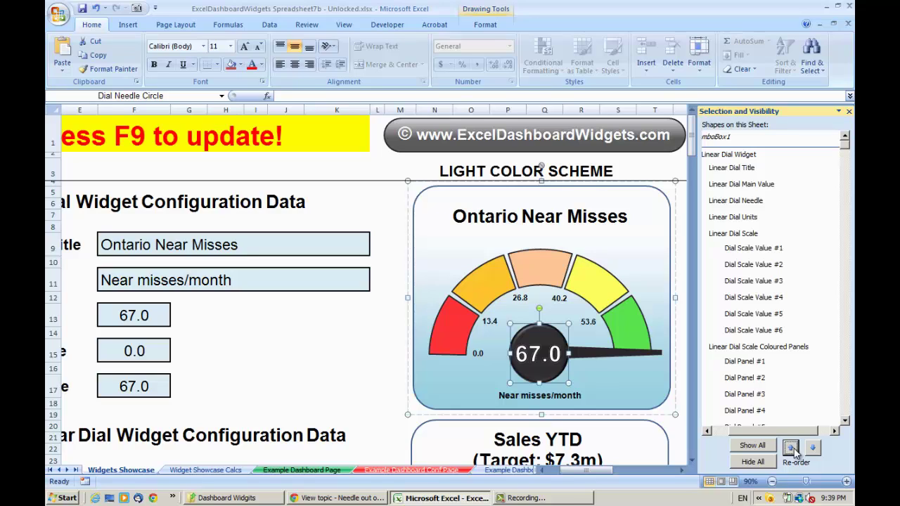
click(791, 449)
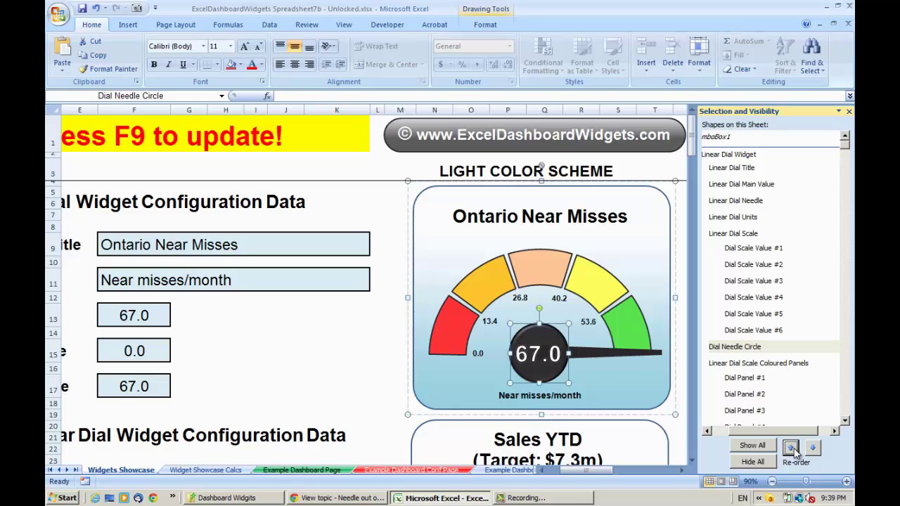
click(791, 448)
click(791, 449)
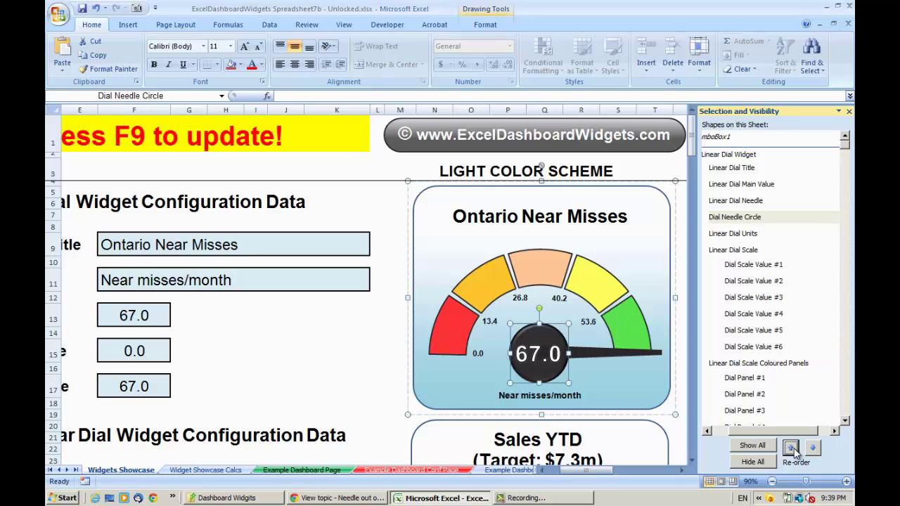
click(792, 449)
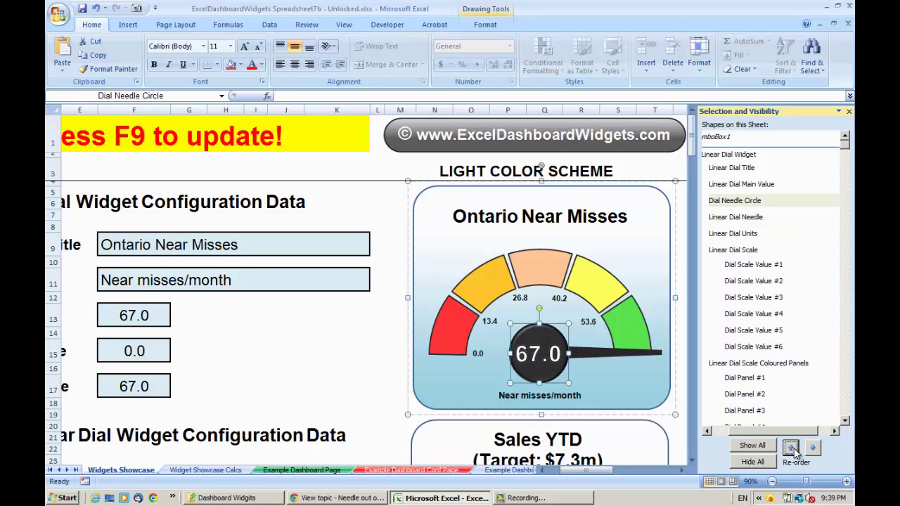